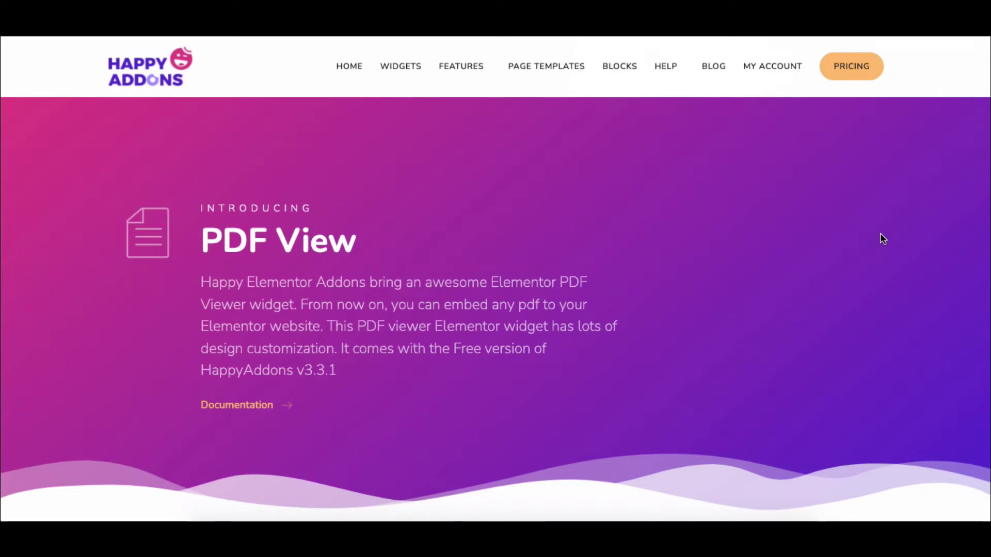
# Scroll the HappyAddons demo through the four-page file-sample_150kB.pdf viewer to Get Started Now
pyautogui.scroll(-5, 881, 234)
pyautogui.scroll(-3, 880, 234)
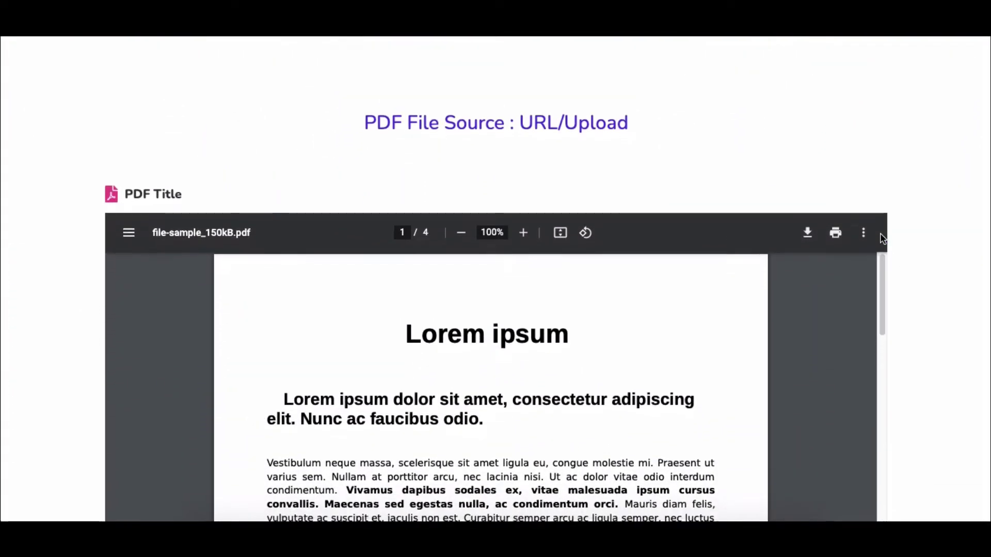
pyautogui.scroll(-3, 883, 239)
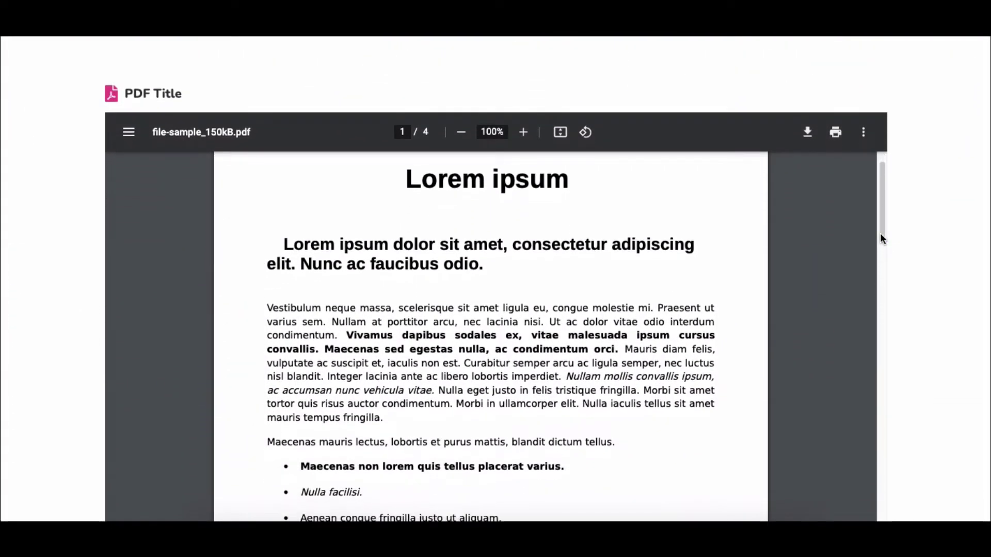
pyautogui.scroll(-3, 880, 234)
pyautogui.scroll(-7, 880, 234)
pyautogui.scroll(-5, 881, 235)
pyautogui.scroll(-7, 880, 234)
pyautogui.scroll(-6, 880, 234)
pyautogui.scroll(-4, 880, 235)
pyautogui.scroll(-10, 882, 239)
pyautogui.scroll(-7, 881, 238)
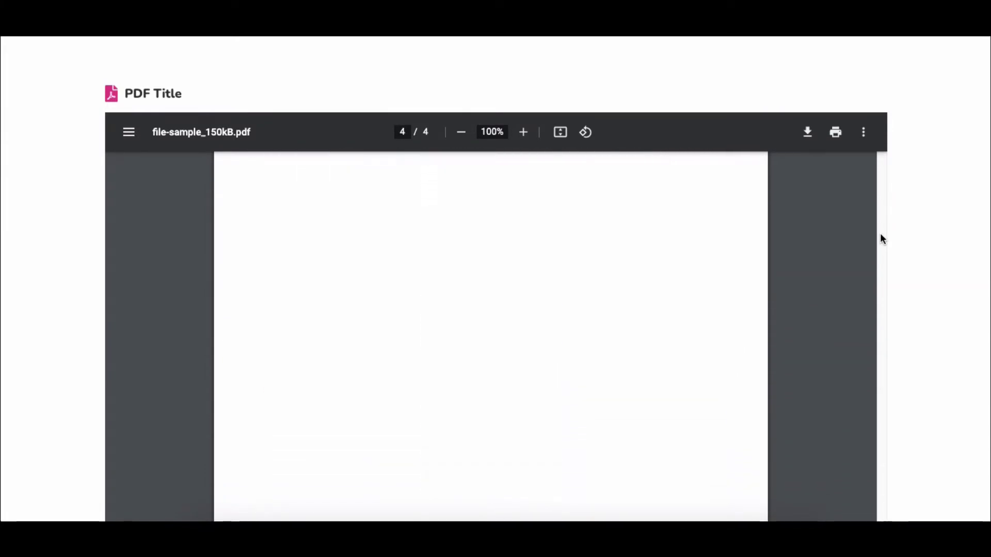
pyautogui.scroll(-3, 880, 235)
pyautogui.scroll(-5, 880, 235)
pyautogui.scroll(-2, 881, 234)
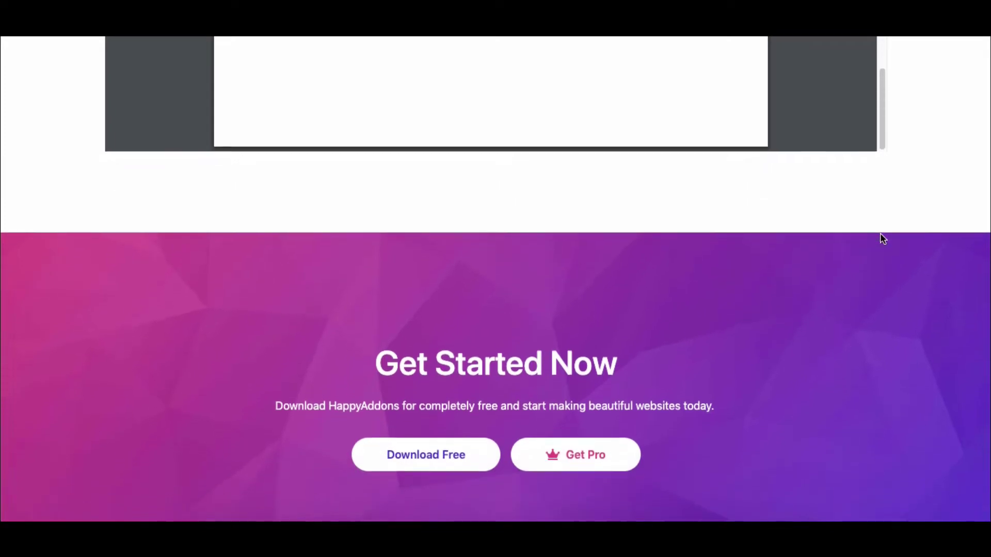
pyautogui.scroll(-3, 881, 233)
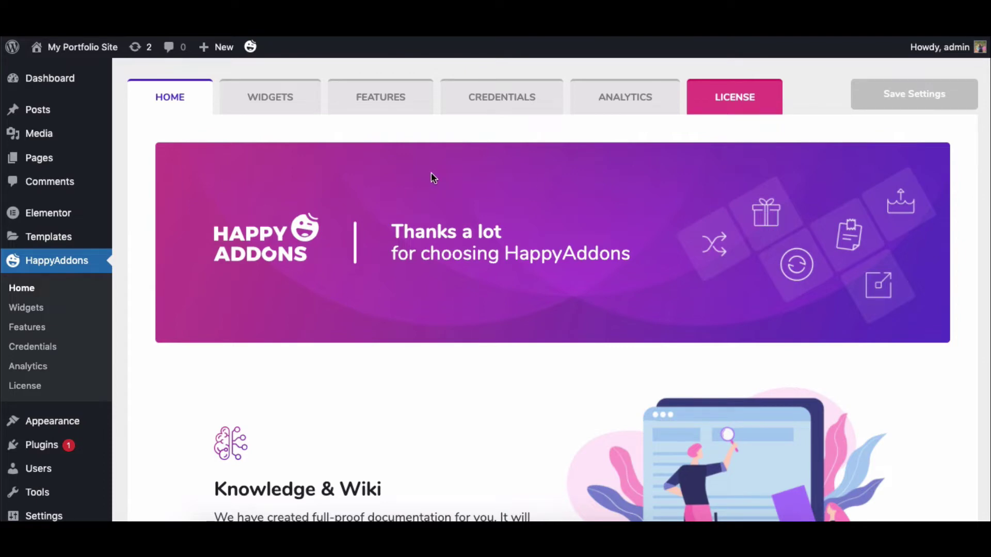
# Add a page titled 'My PDF Resource' using the Elementor Canvas template, then edit it in Elementor
pyautogui.moveTo(71, 163)
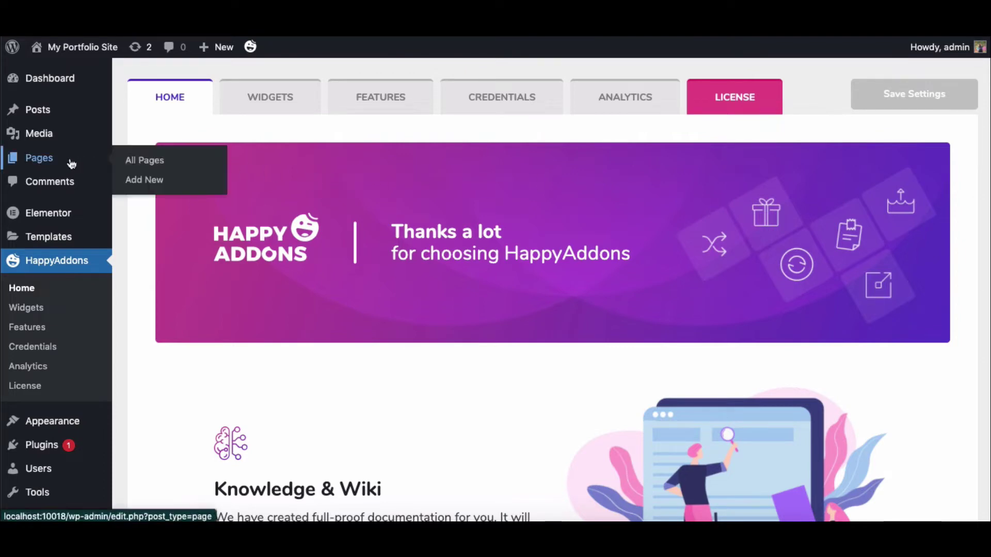
pyautogui.click(147, 185)
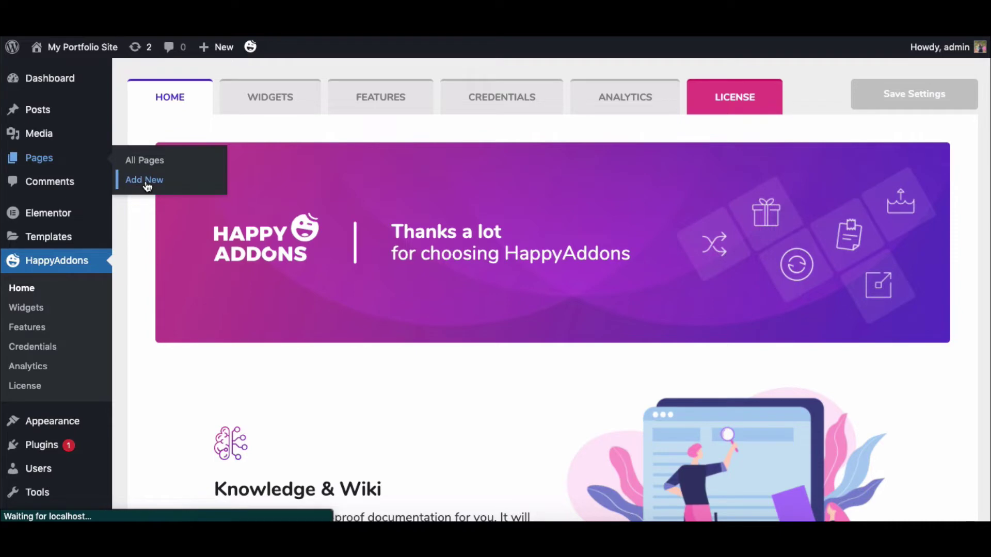
pyautogui.write('My')
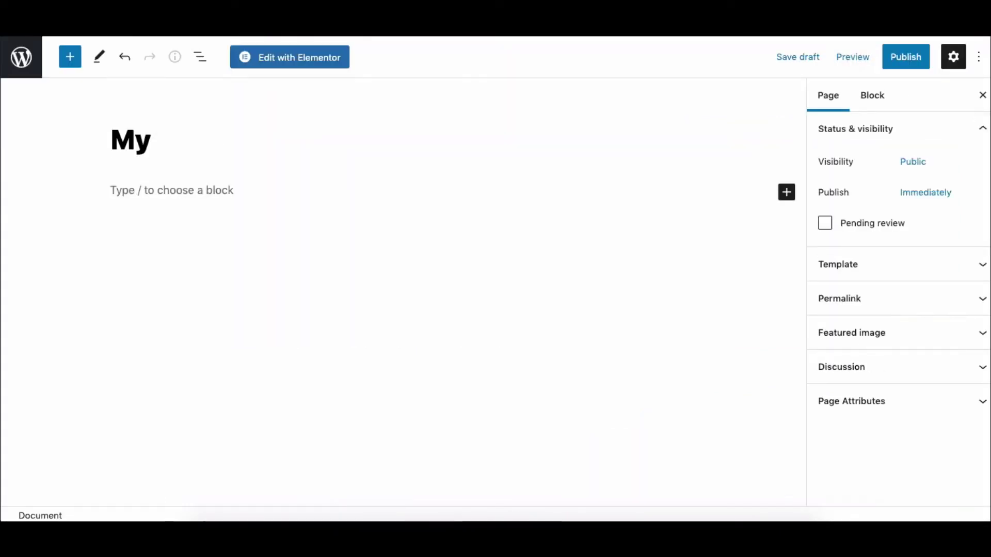
pyautogui.write(' PDF Resource')
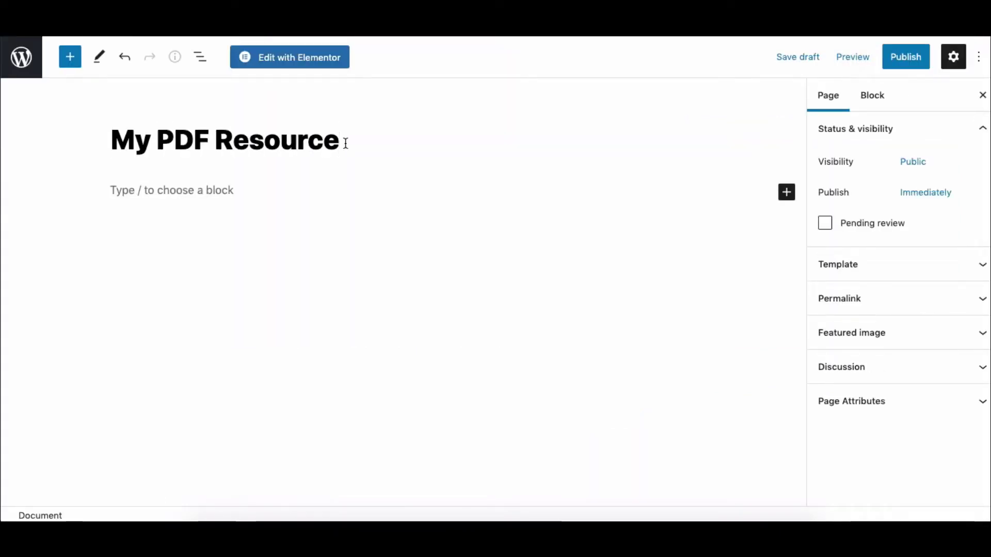
pyautogui.click(831, 270)
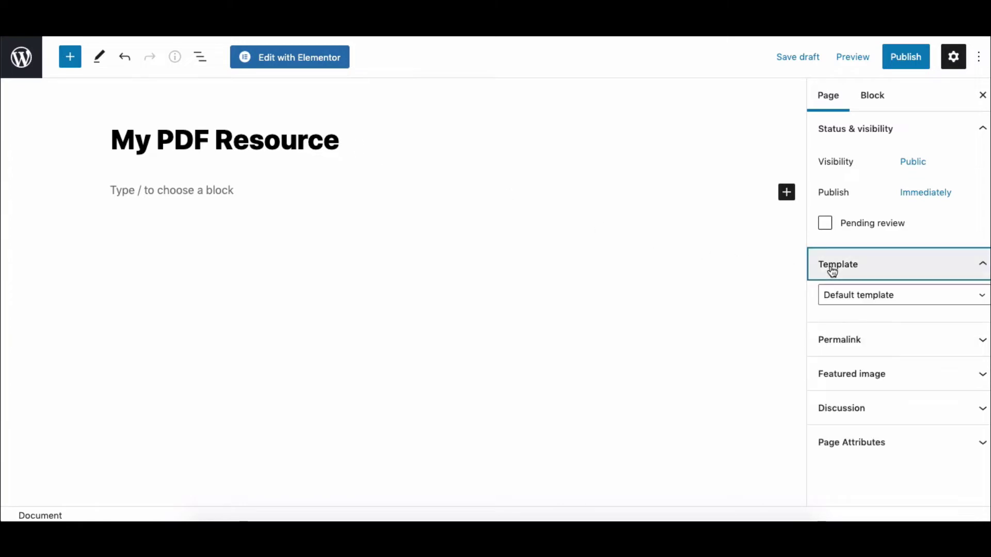
pyautogui.click(843, 298)
pyautogui.click(843, 308)
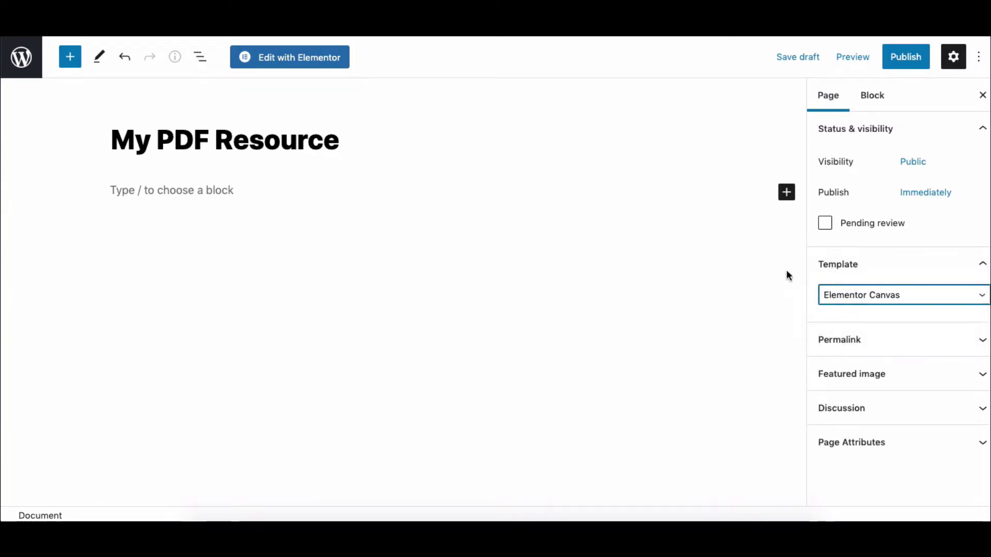
pyautogui.click(309, 62)
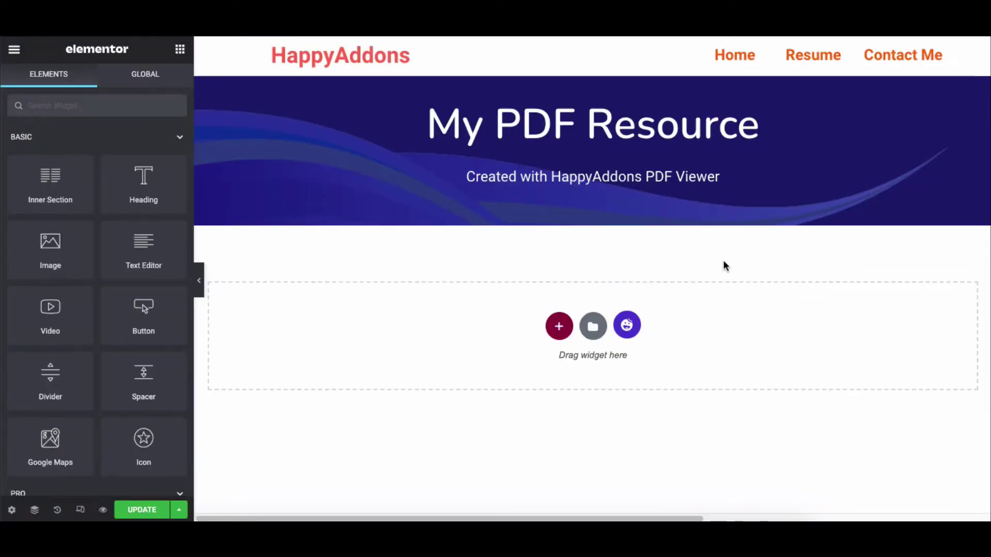
# Insert a single-column section below the banner with content width set to Full Width
pyautogui.click(558, 326)
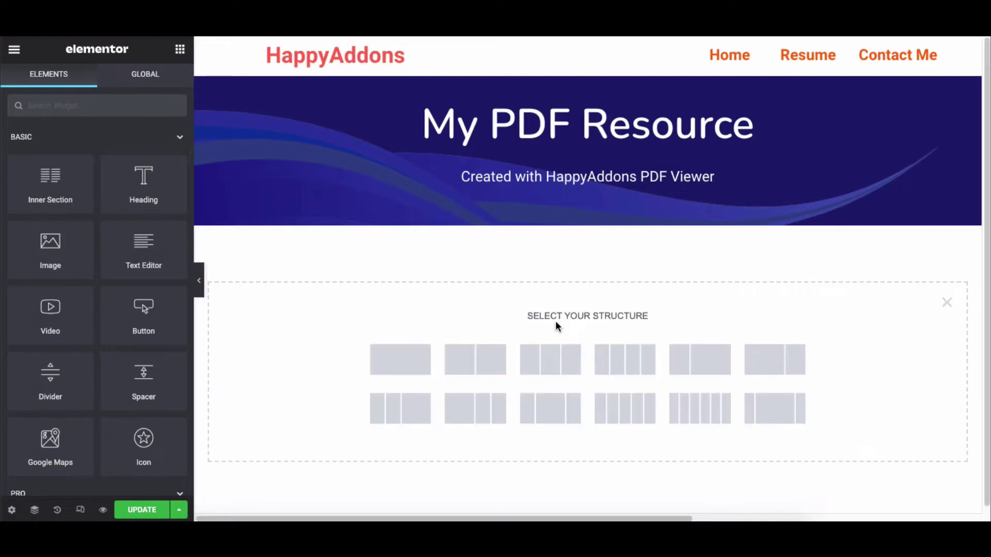
pyautogui.click(409, 354)
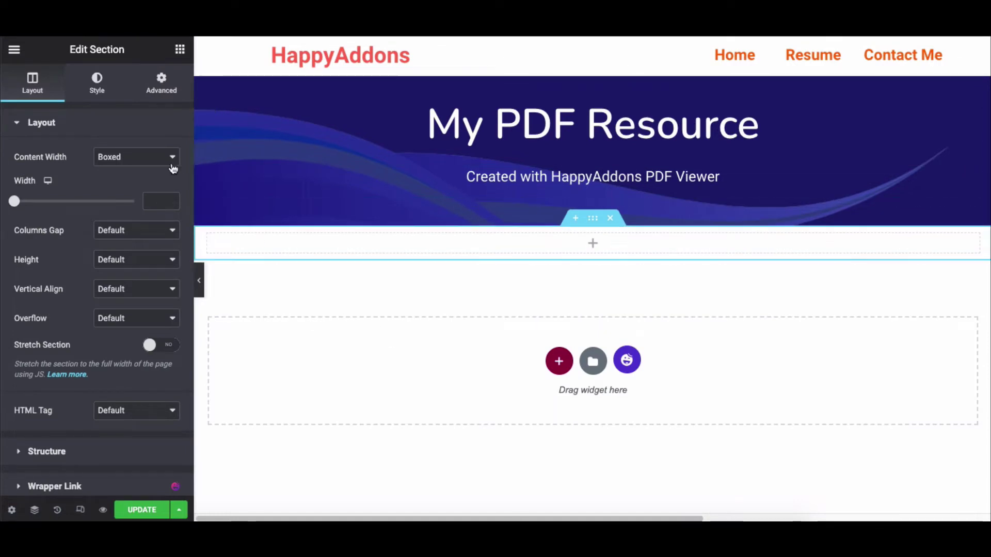
pyautogui.click(162, 163)
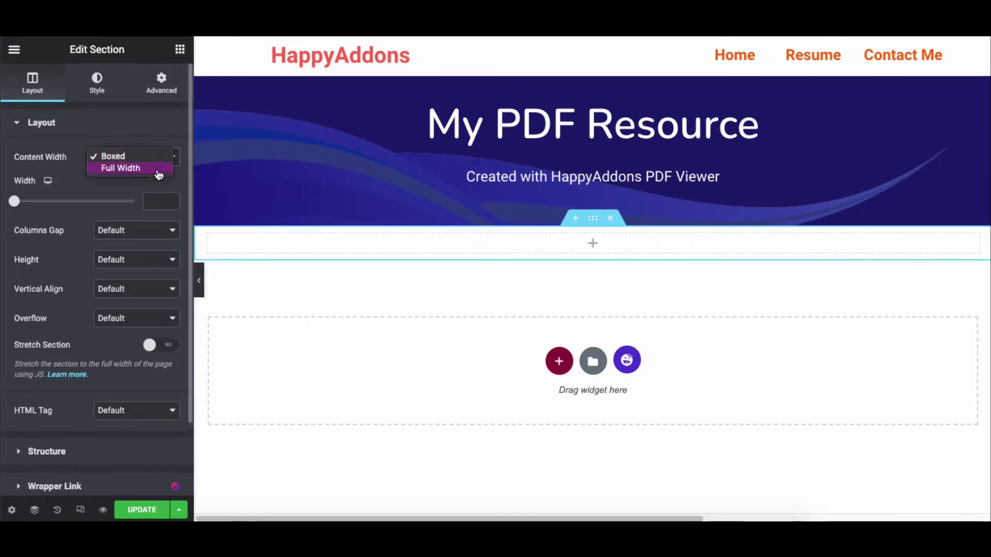
pyautogui.click(158, 171)
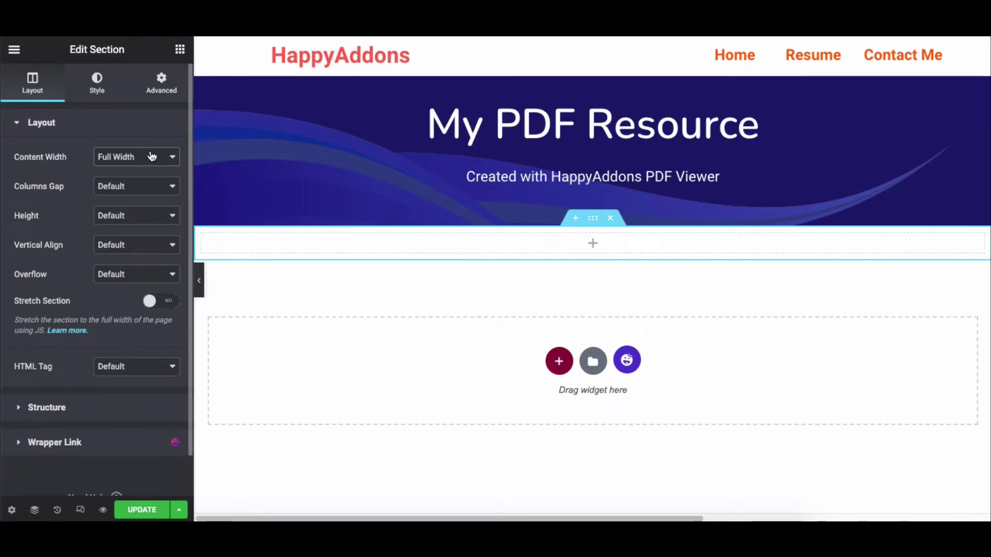
pyautogui.click(181, 50)
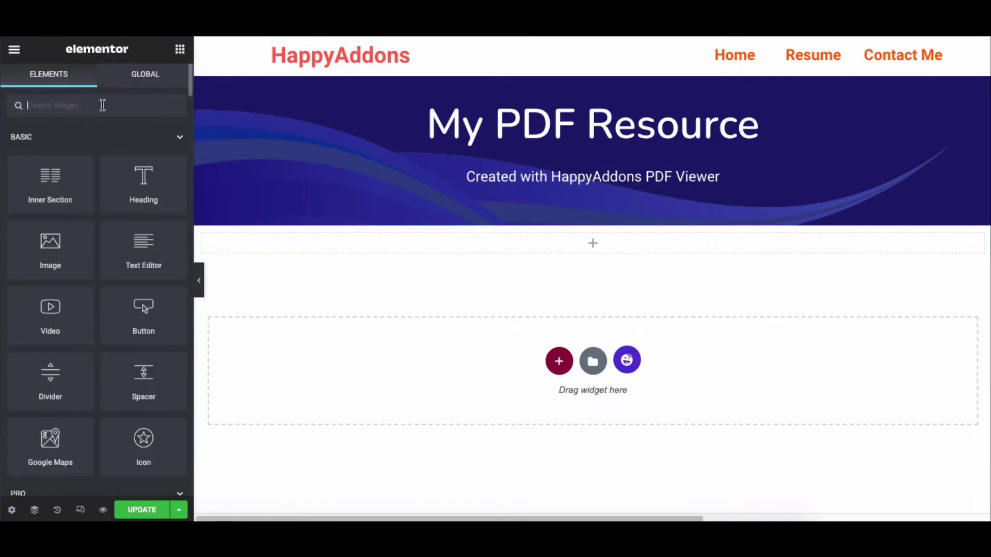
# Find the PDF View widget by searching 'pdf' and place it in the new section
pyautogui.click(111, 107)
pyautogui.write('pdf')
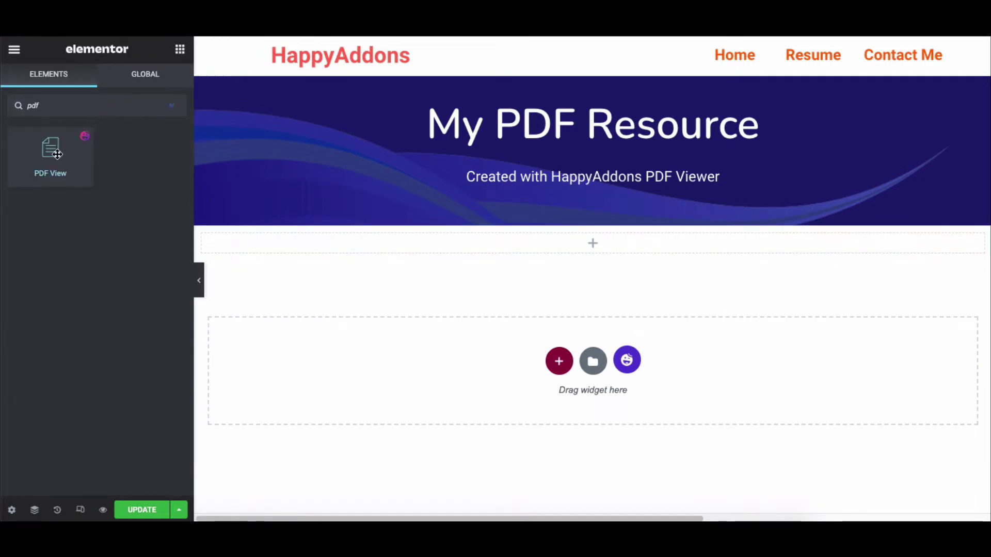
pyautogui.moveTo(65, 153); pyautogui.dragTo(444, 253)
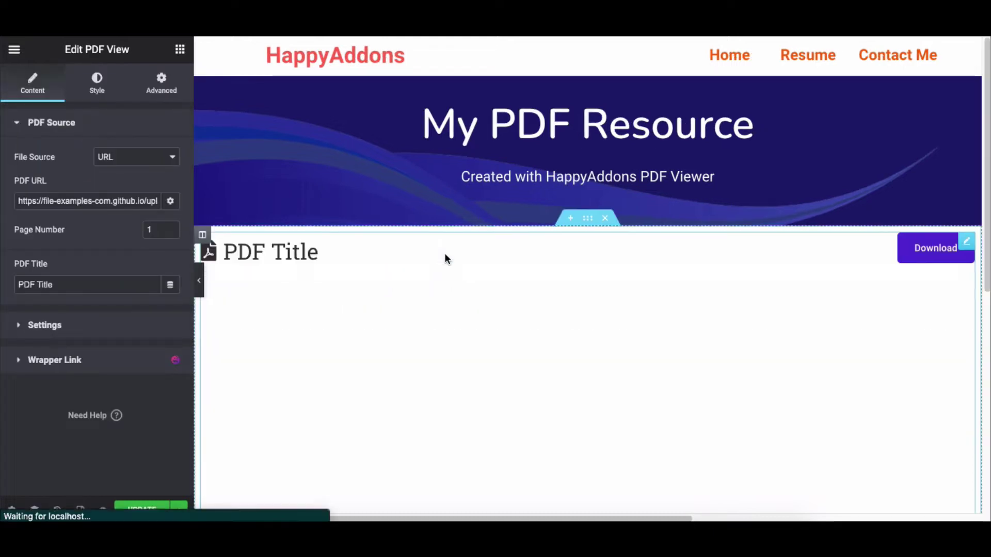
pyautogui.scroll(-10, 615, 285)
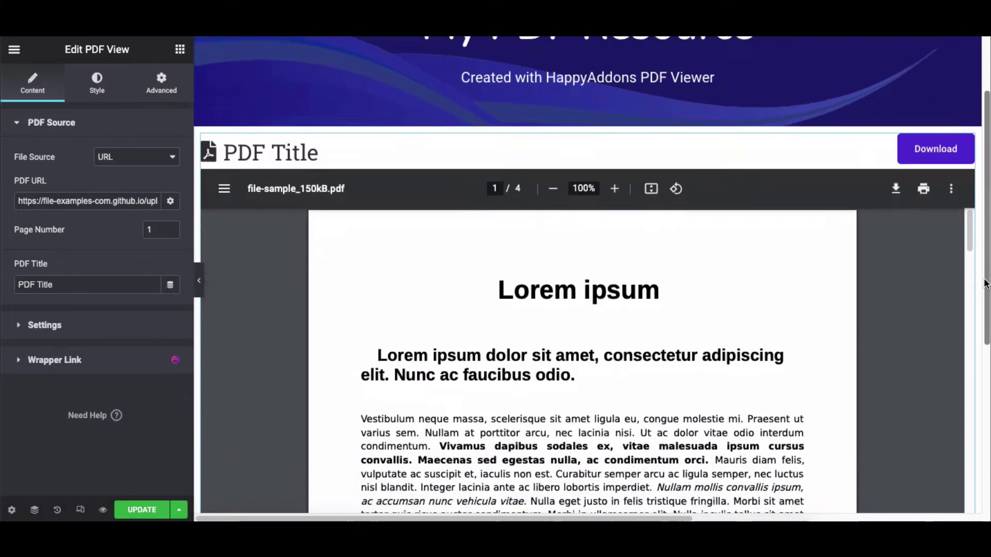
pyautogui.scroll(-15, 615, 283)
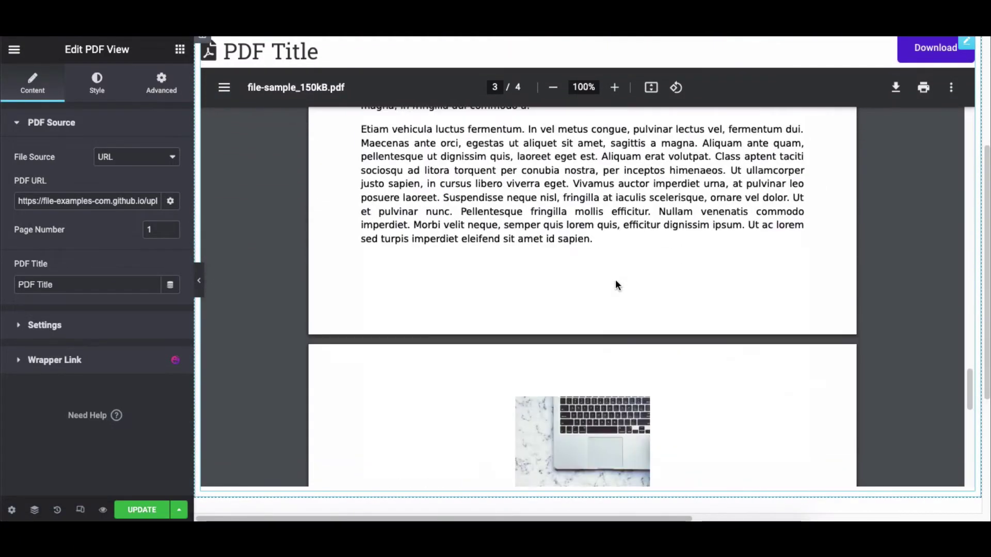
pyautogui.scroll(20, 616, 279)
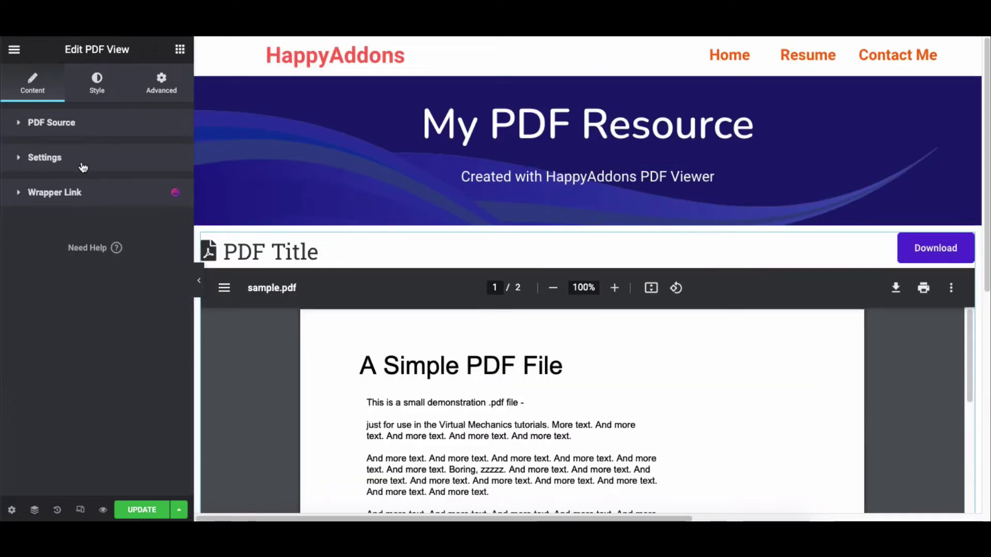
# Set the PDF View File Source to URL and paste the Visually-Alive-Resume-FREE.pdf link
pyautogui.click(73, 130)
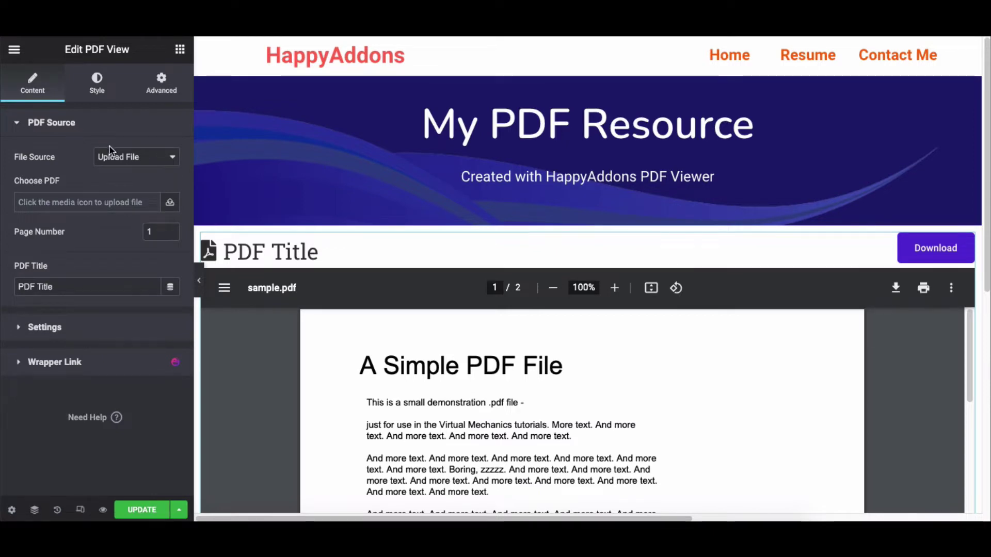
pyautogui.click(130, 161)
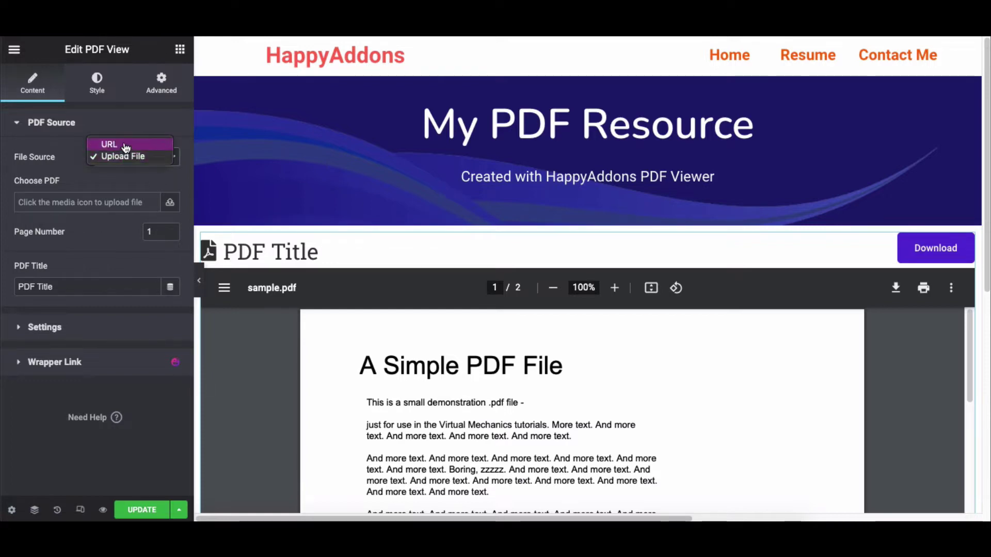
pyautogui.click(125, 146)
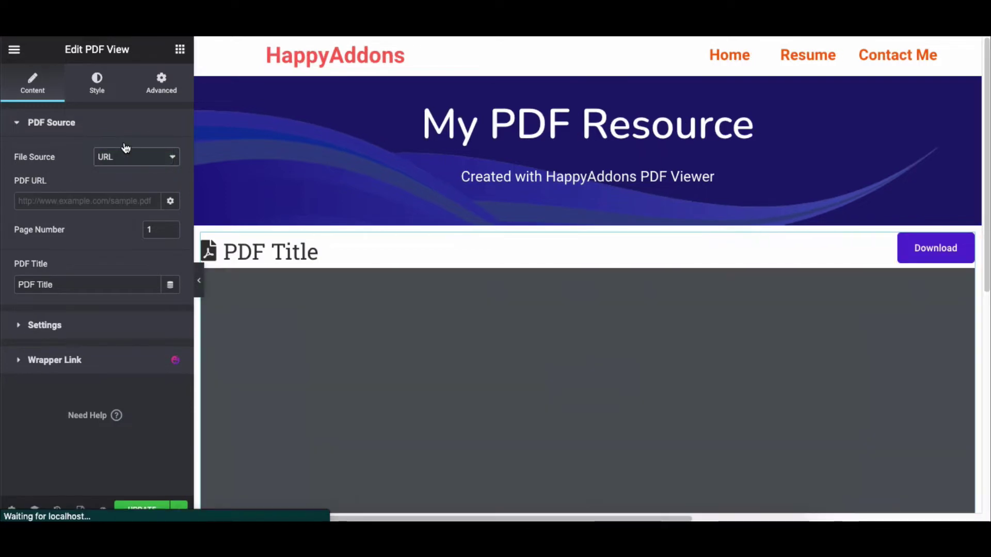
pyautogui.click(109, 200)
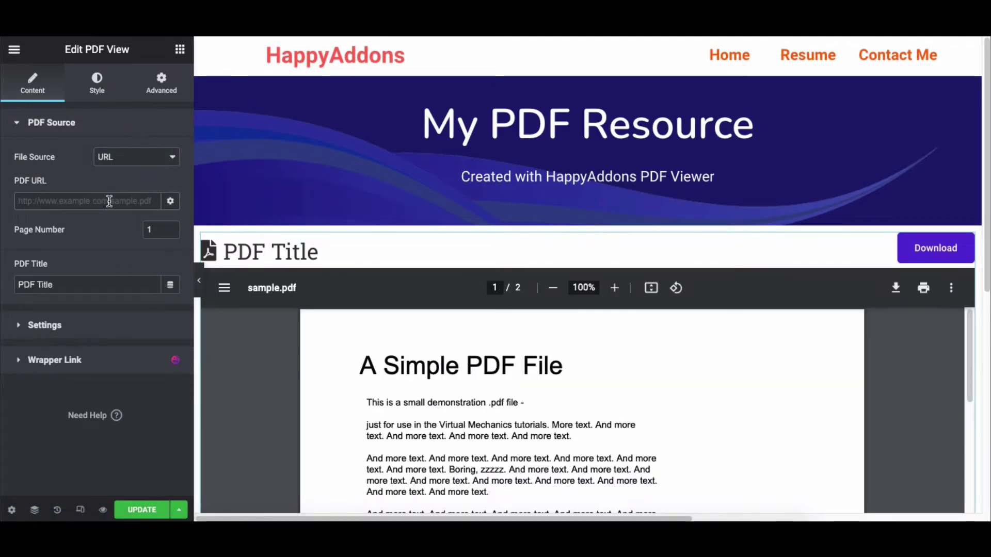
pyautogui.hotkey('ctrl', 'v')
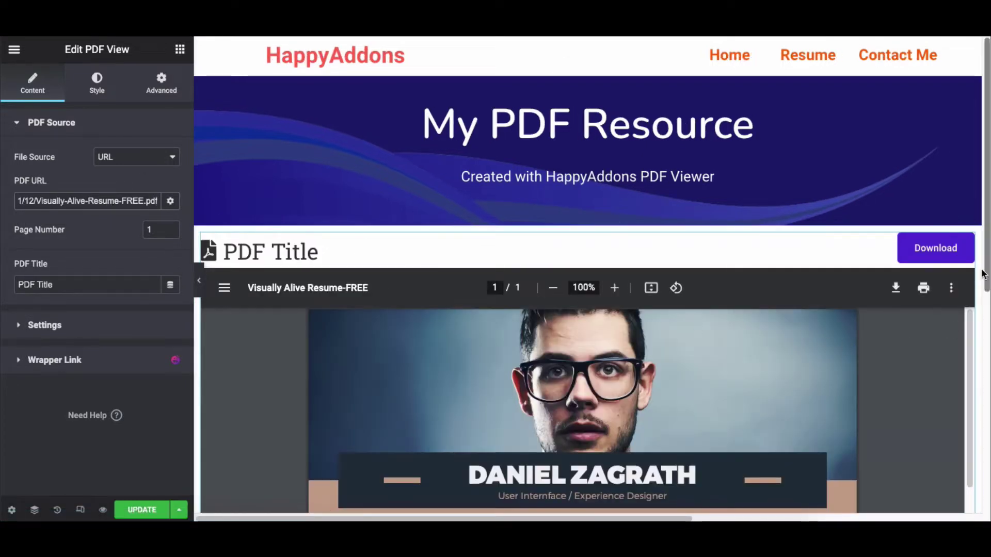
pyautogui.moveTo(983, 269); pyautogui.dragTo(987, 383)
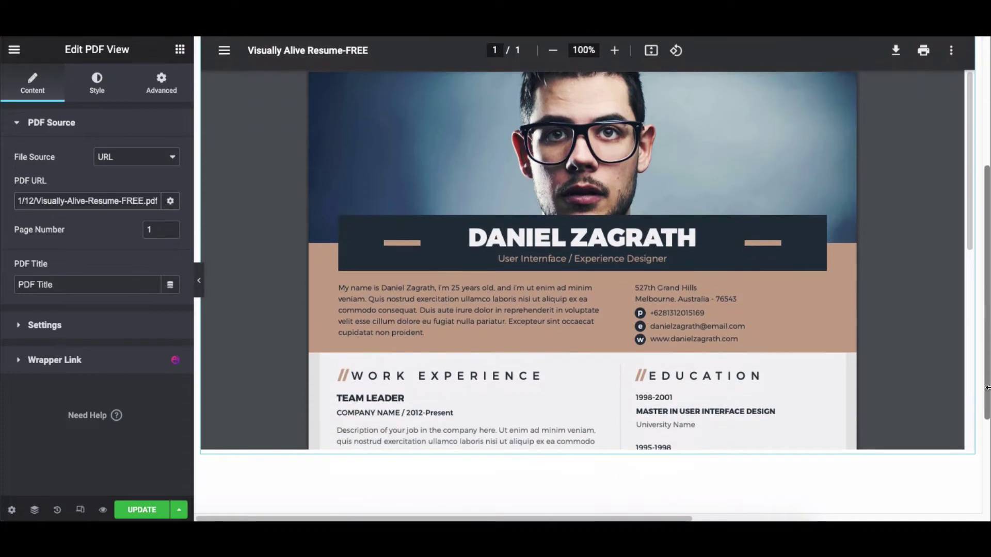
pyautogui.scroll(-8, 728, 256)
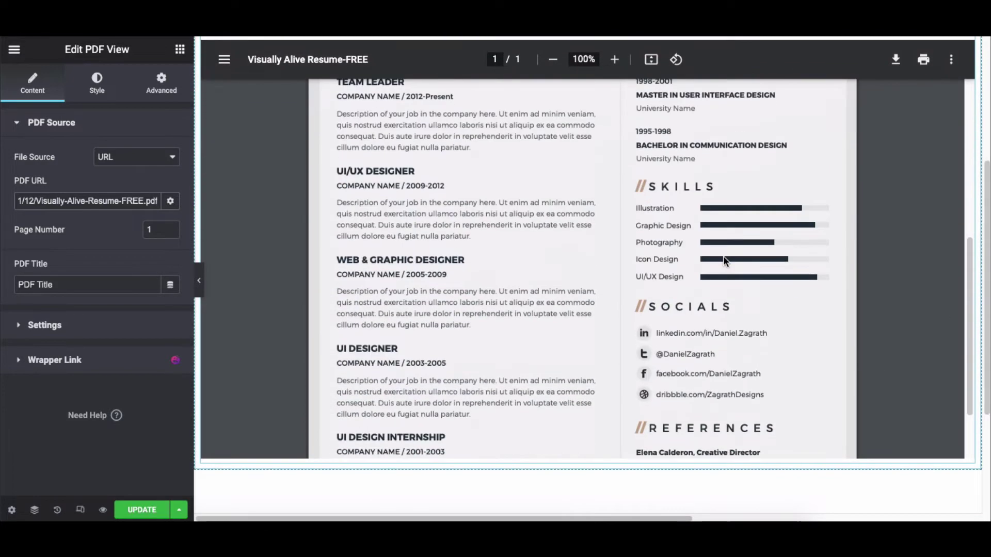
pyautogui.scroll(8, 723, 256)
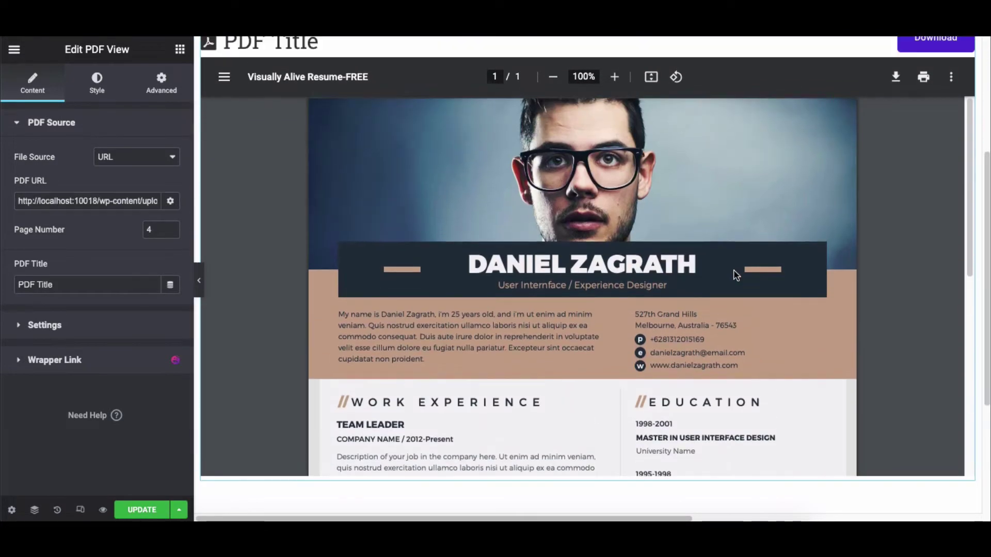
# Enter 'My PDF Title' as the PDF Title and preview the live page
pyautogui.click(170, 202)
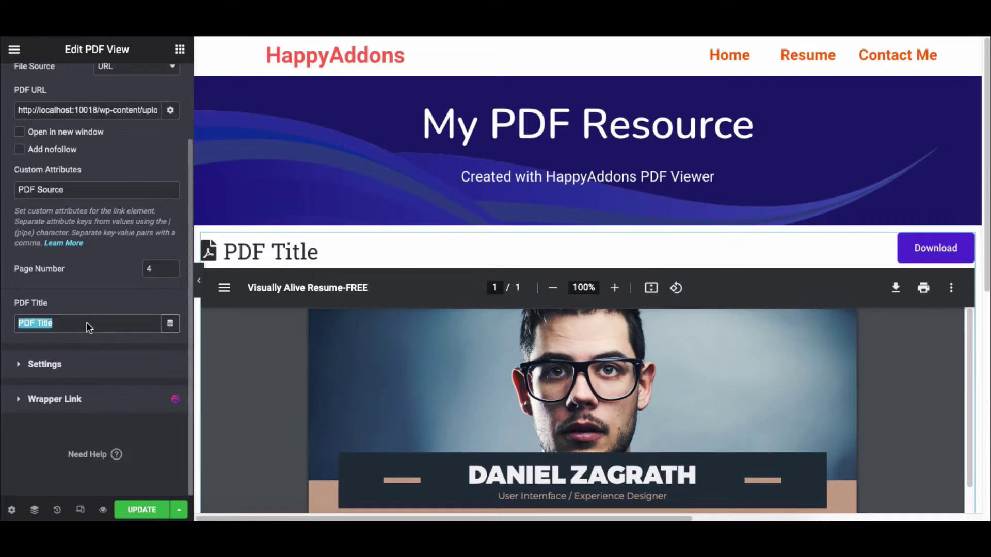
pyautogui.write('My PDF ')
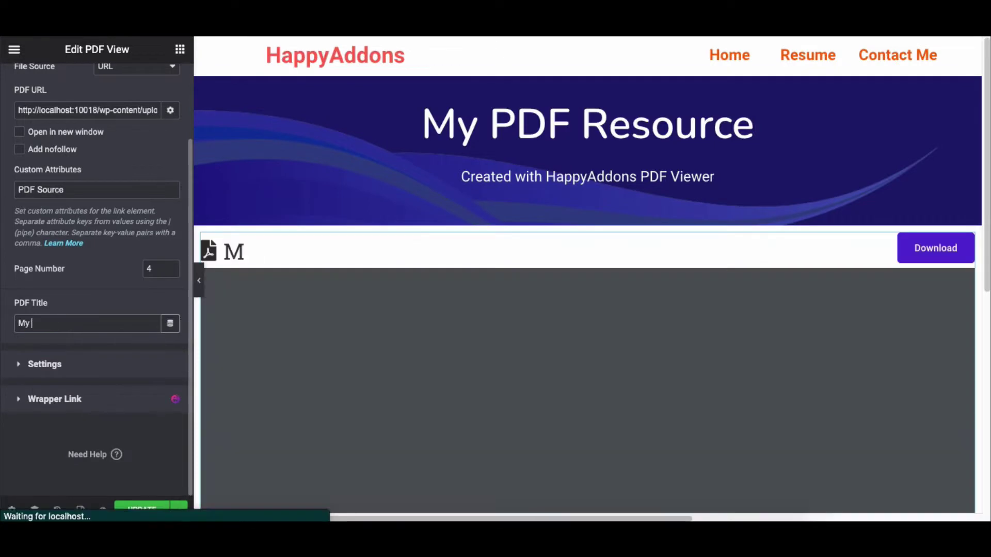
pyautogui.write('Title')
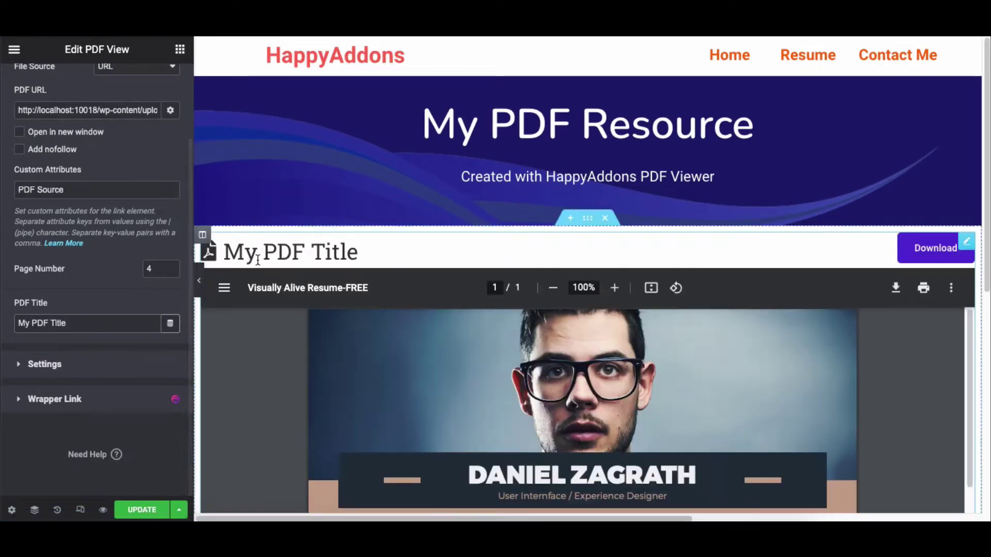
pyautogui.click(103, 511)
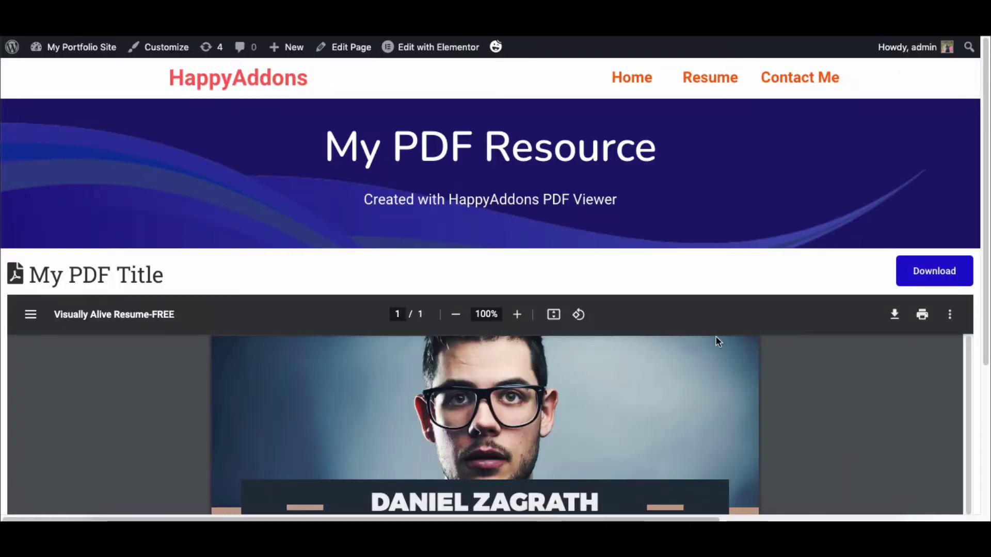
# Zoom the resume PDF out twice to 67% and download the file
pyautogui.scroll(-4, 982, 186)
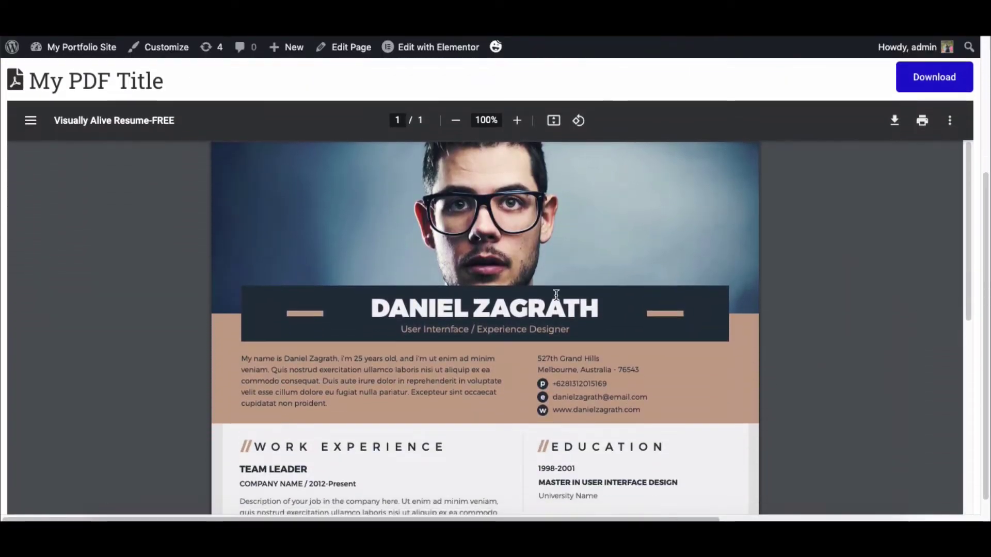
pyautogui.scroll(-6, 494, 275)
pyautogui.scroll(6, 494, 275)
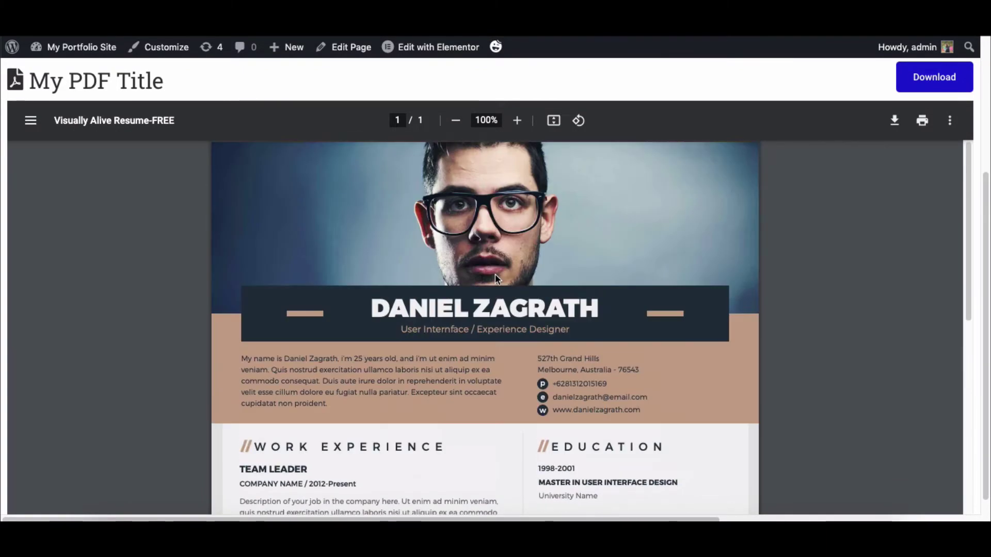
pyautogui.click(456, 122)
pyautogui.click(456, 122)
pyautogui.click(456, 121)
pyautogui.click(456, 122)
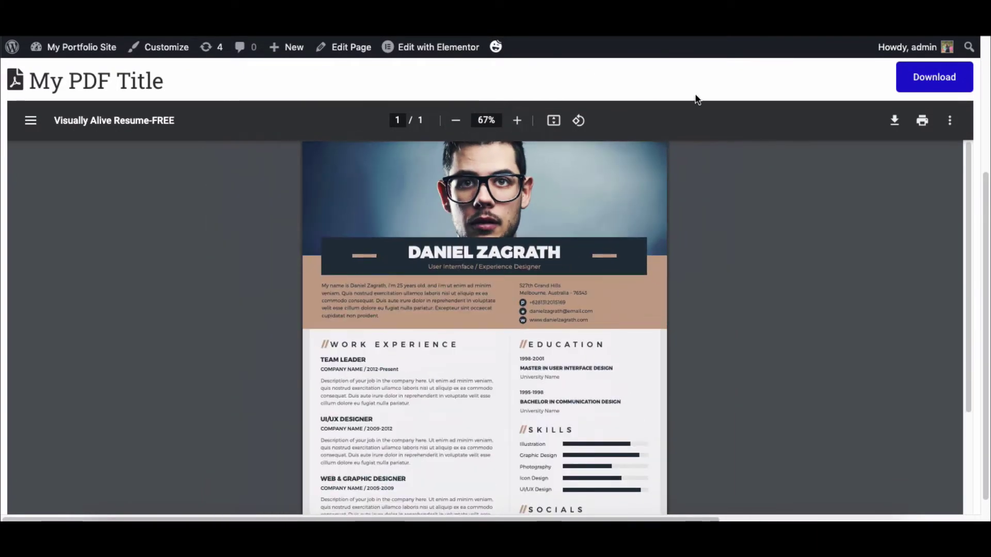
pyautogui.click(954, 87)
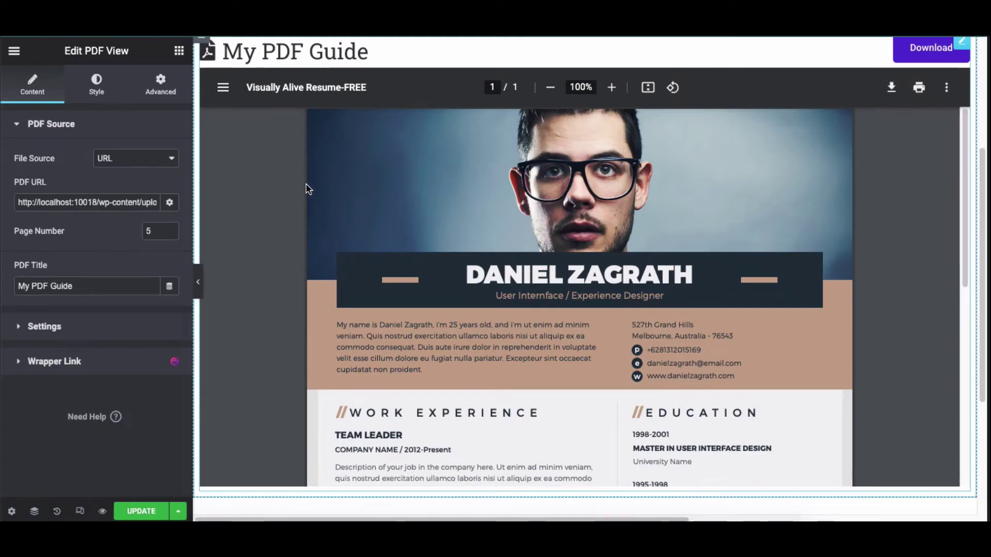
# Switch File Source to Upload File and insert sej-complete-seo-guide.pdf from the Media Library
pyautogui.click(155, 163)
pyautogui.click(149, 170)
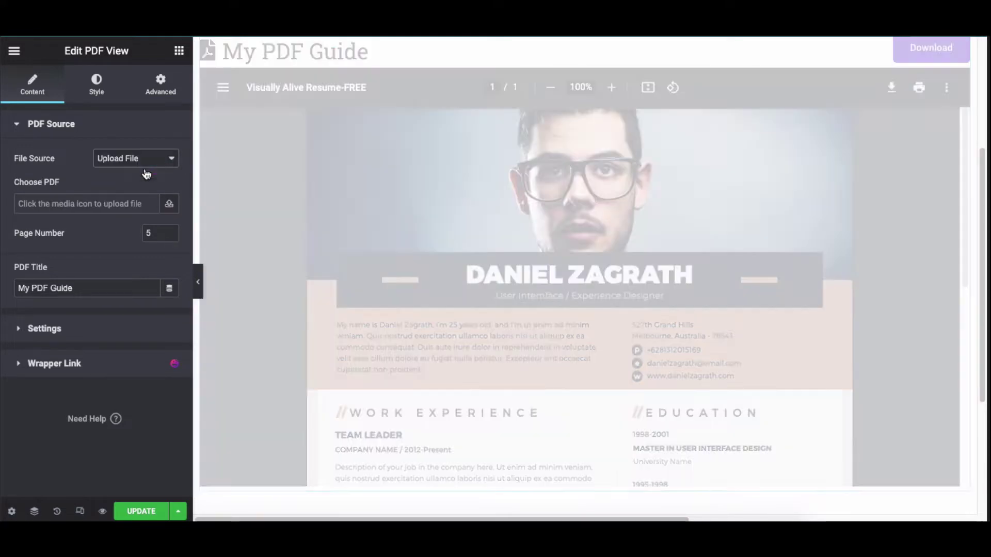
pyautogui.click(167, 206)
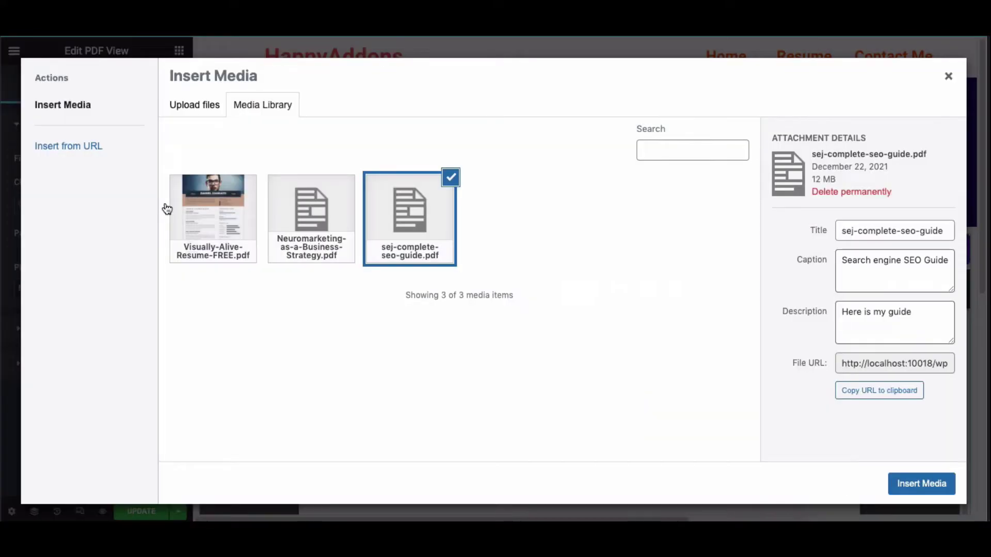
pyautogui.click(405, 222)
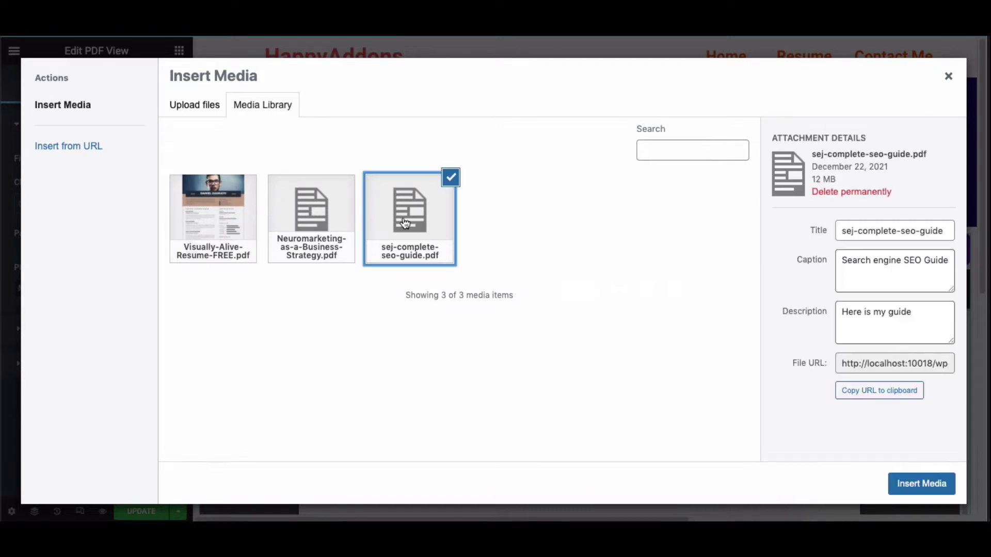
pyautogui.click(852, 232)
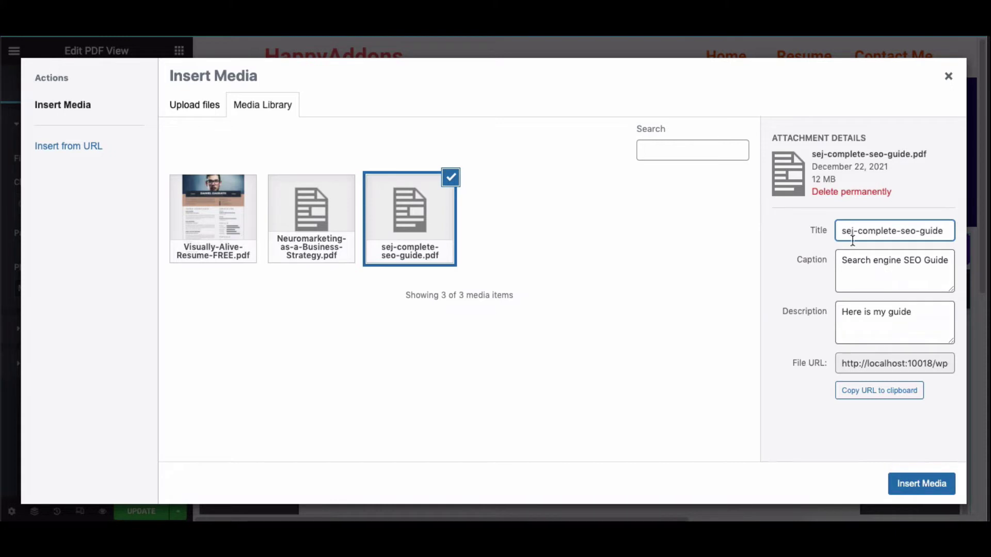
pyautogui.click(856, 259)
pyautogui.click(861, 311)
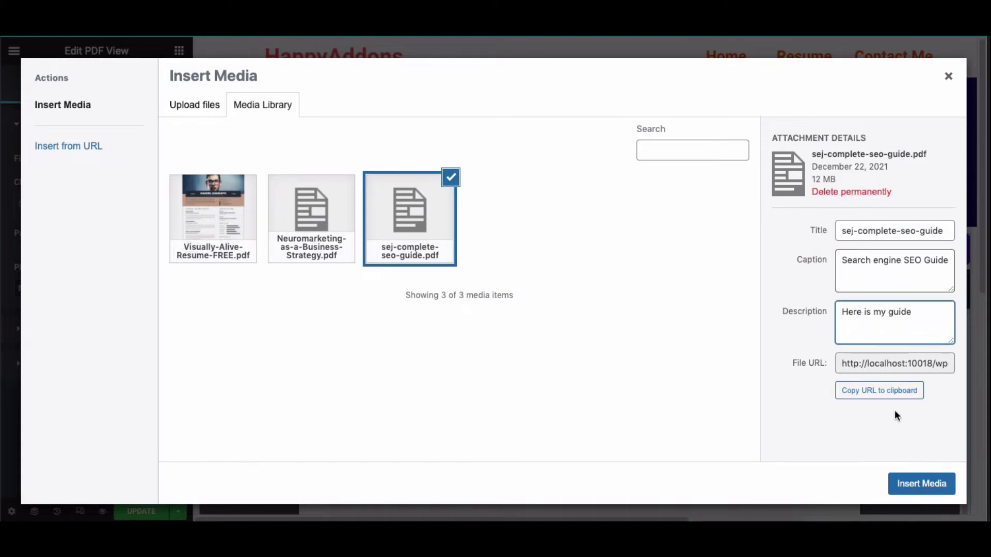
pyautogui.click(918, 484)
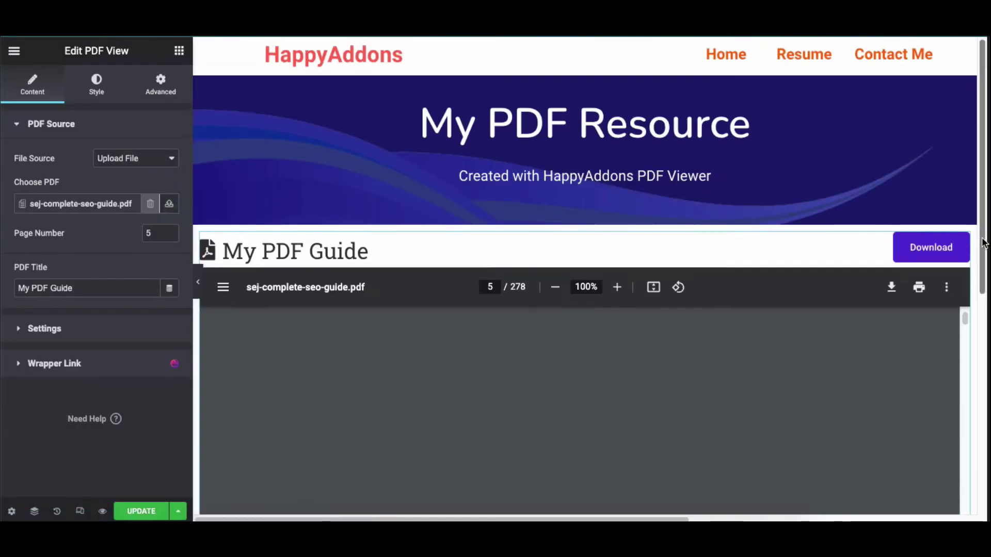
pyautogui.scroll(-4, 553, 243)
# Change the PDF viewer's Page Number from 5 to 3
pyautogui.scroll(5, 555, 247)
pyautogui.scroll(10, 555, 247)
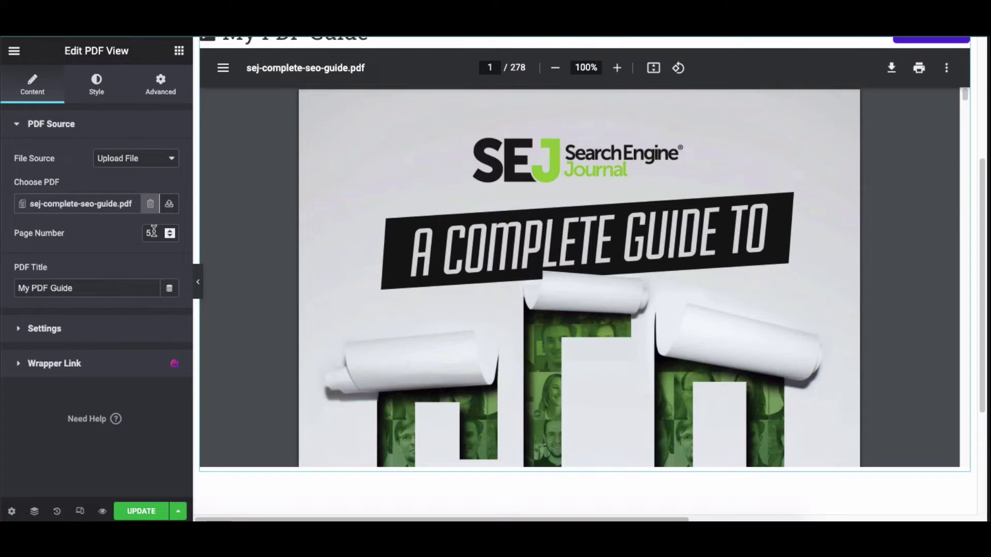
pyautogui.moveTo(153, 231); pyautogui.dragTo(143, 235)
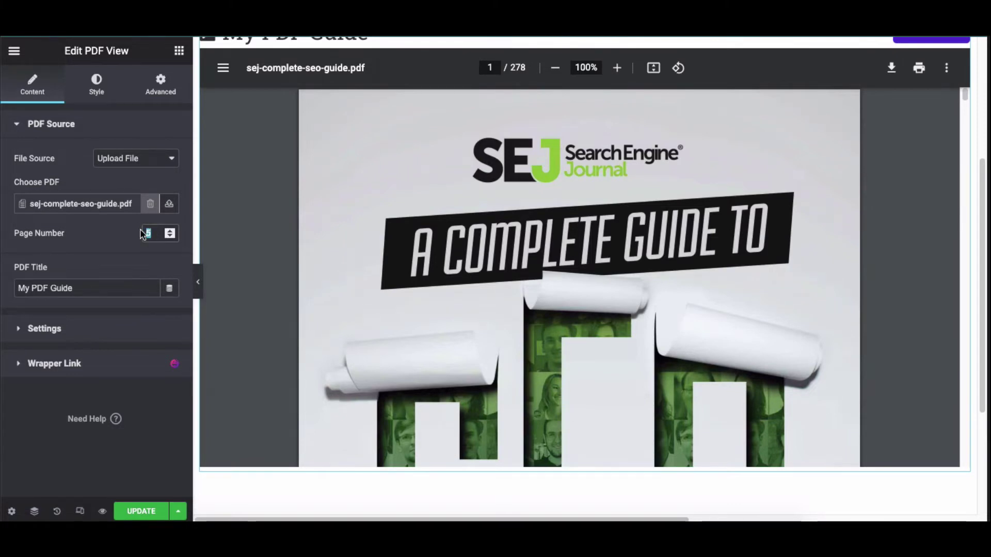
pyautogui.write('3')
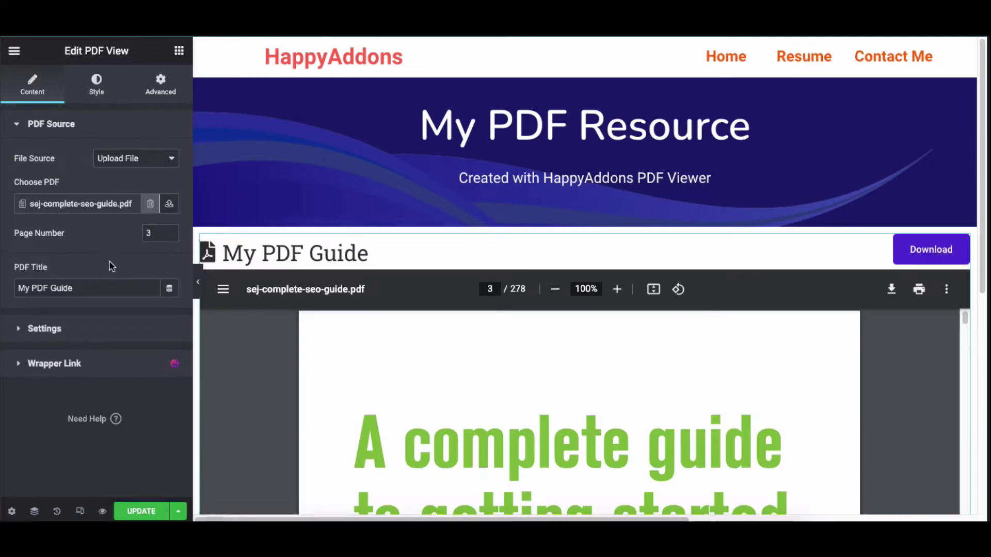
pyautogui.tripleClick(108, 288)
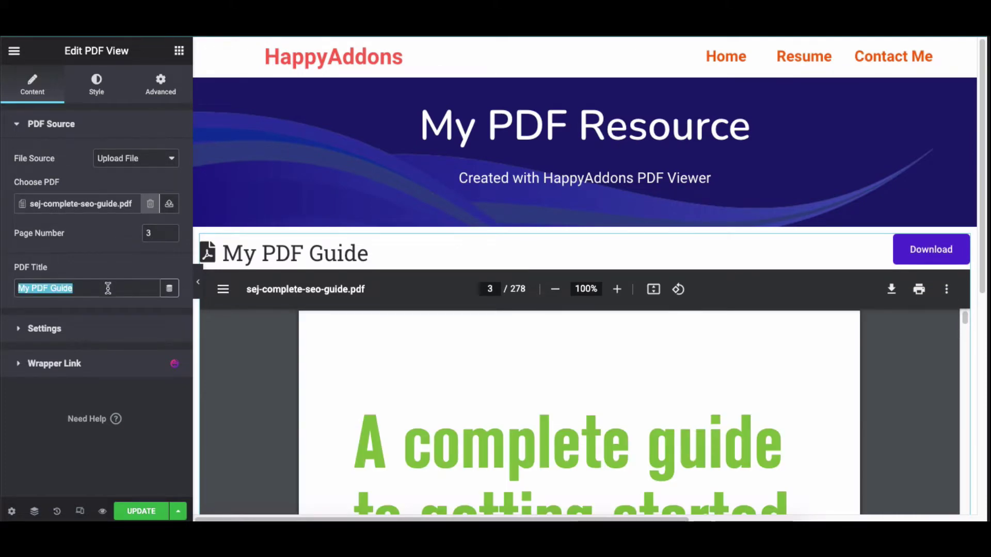
# Replace the PDF title with 'My SEO Guide' and preview the live page
pyautogui.write('My SEO Guide')
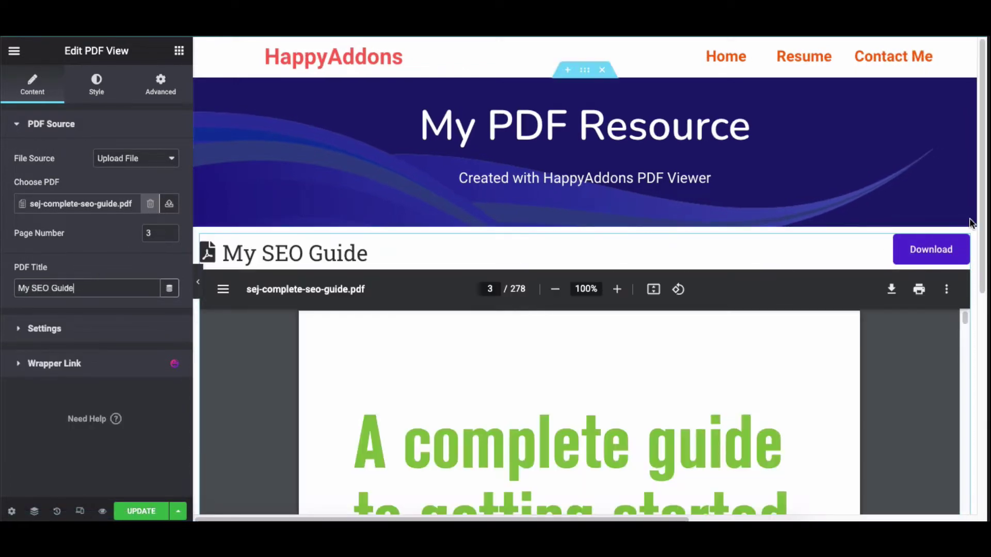
pyautogui.scroll(-3, 943, 231)
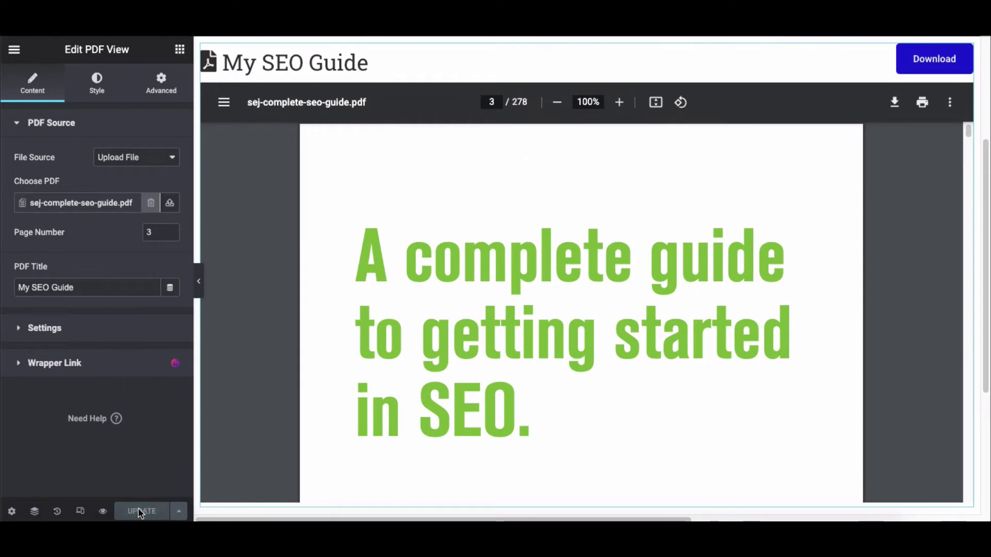
pyautogui.click(103, 512)
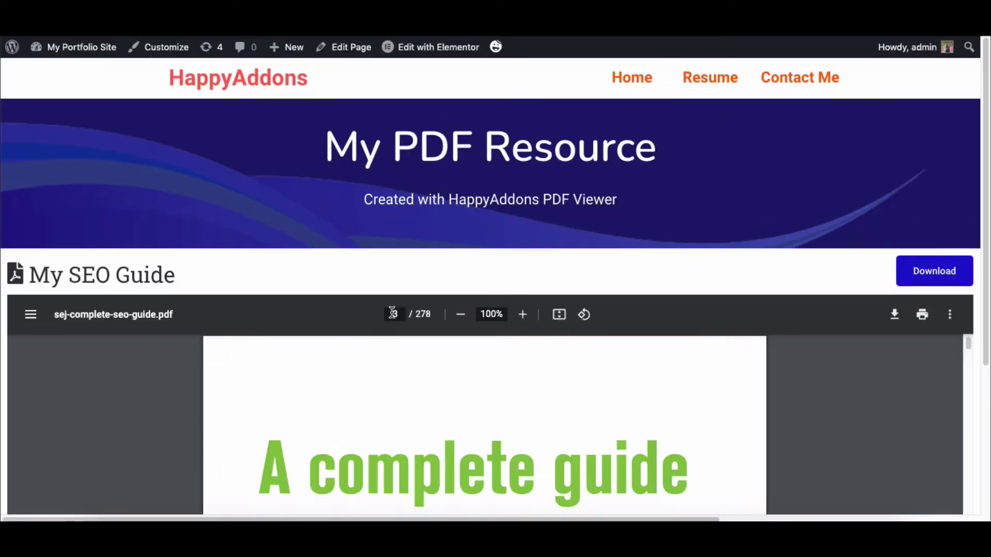
# Change the PDF viewer's Page Number to 1 and update the page
pyautogui.scroll(-4, 873, 369)
pyautogui.scroll(-8, 659, 294)
pyautogui.scroll(10, 660, 295)
pyautogui.scroll(-3, 661, 296)
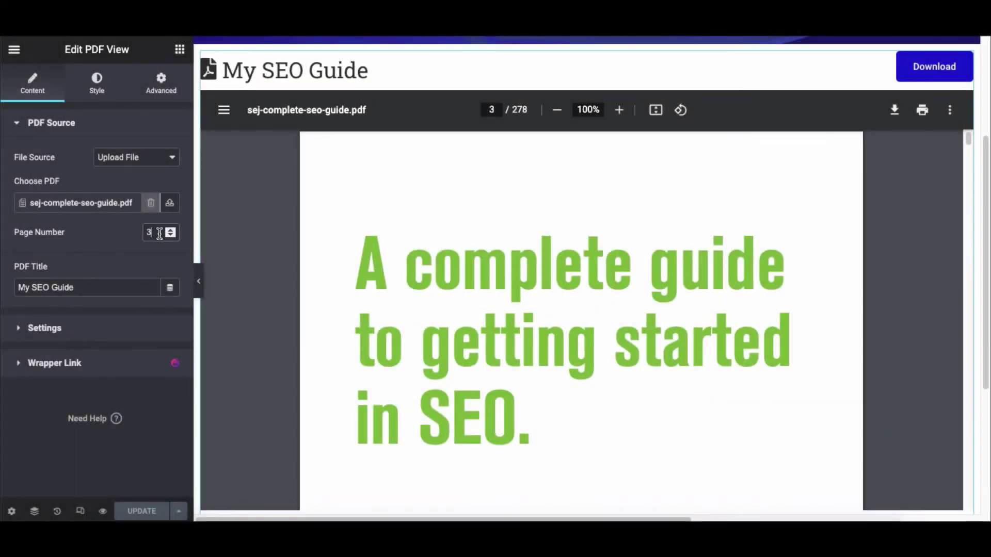
pyautogui.press('BackSpace')
pyautogui.write('1')
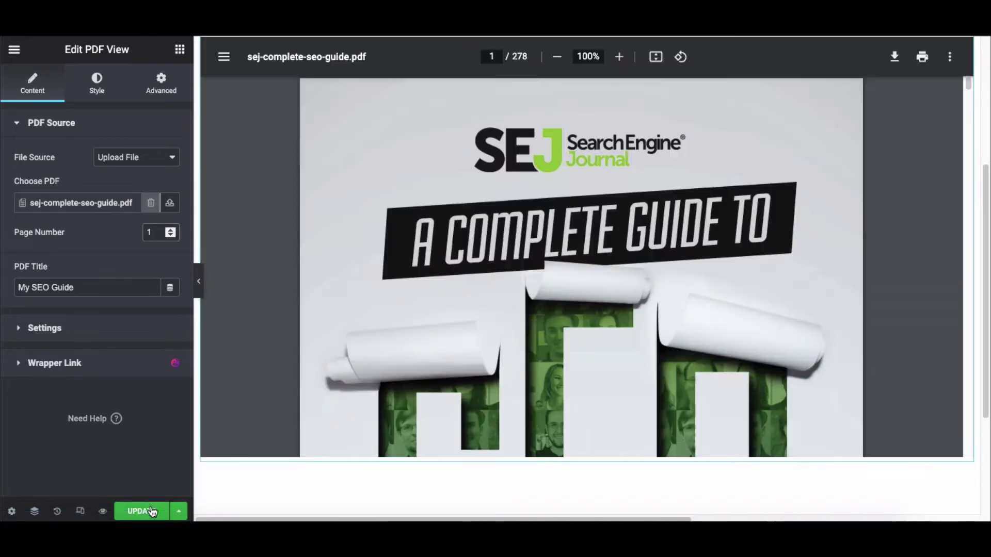
pyautogui.click(150, 511)
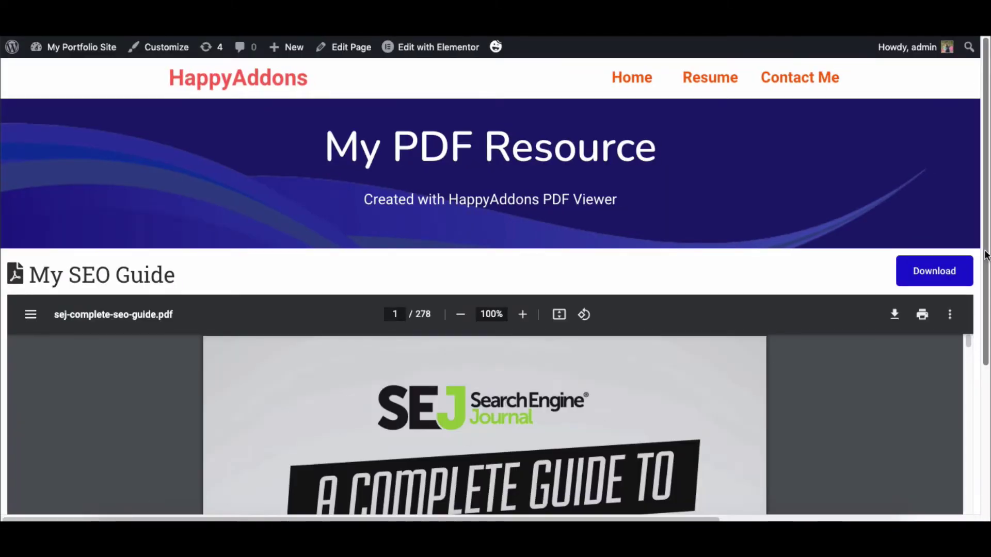
pyautogui.scroll(-2, 986, 339)
pyautogui.scroll(-2, 986, 340)
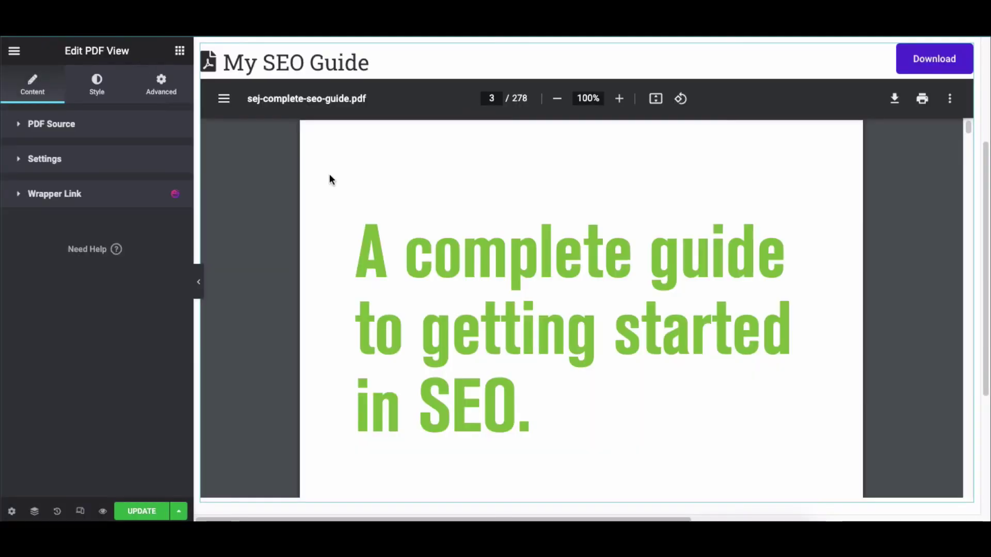
# Toggle the download button and title PDF icon off and back on, keeping the PDF icon
pyautogui.click(110, 162)
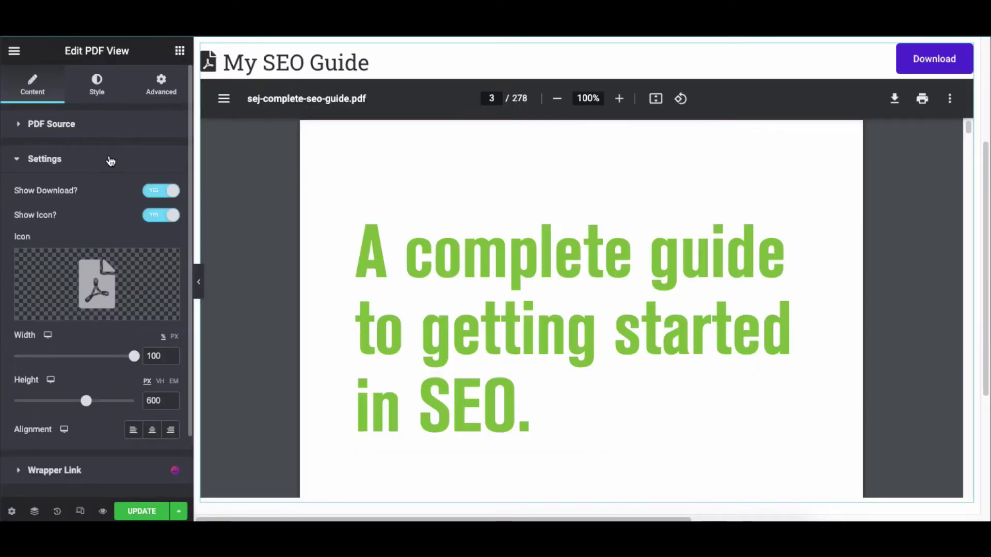
pyautogui.scroll(-1, 110, 161)
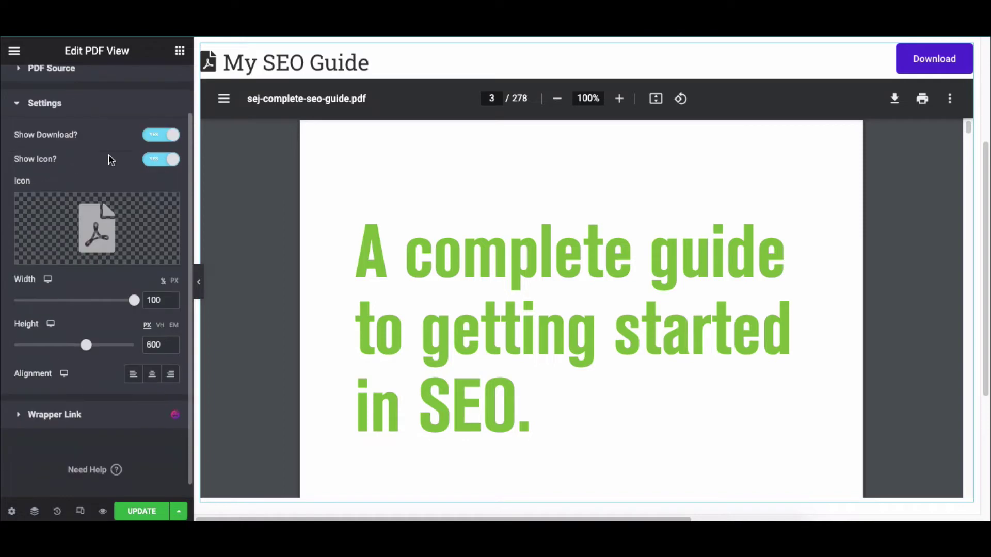
pyautogui.click(161, 135)
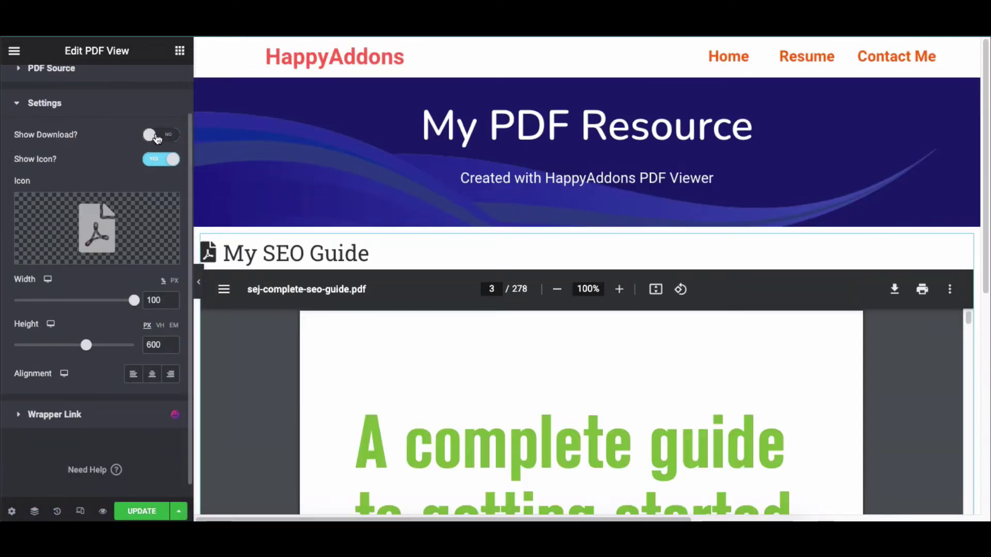
pyautogui.click(158, 136)
pyautogui.click(159, 160)
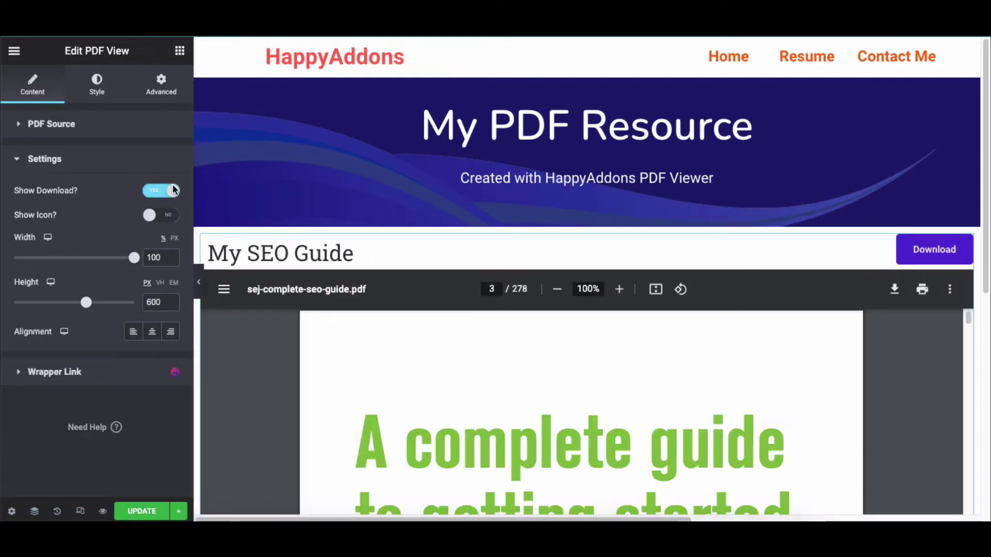
pyautogui.click(151, 216)
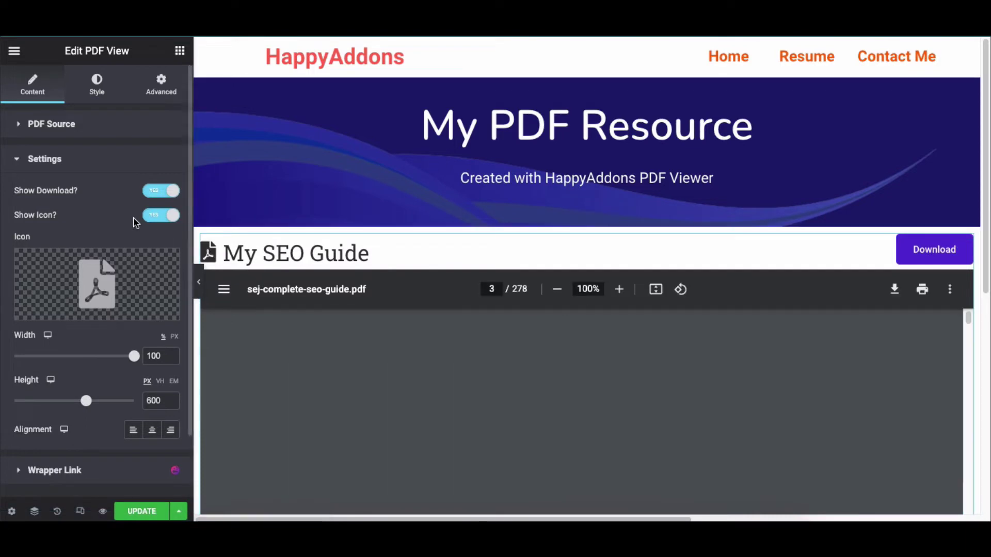
pyautogui.scroll(-1, 124, 215)
pyautogui.click(55, 295)
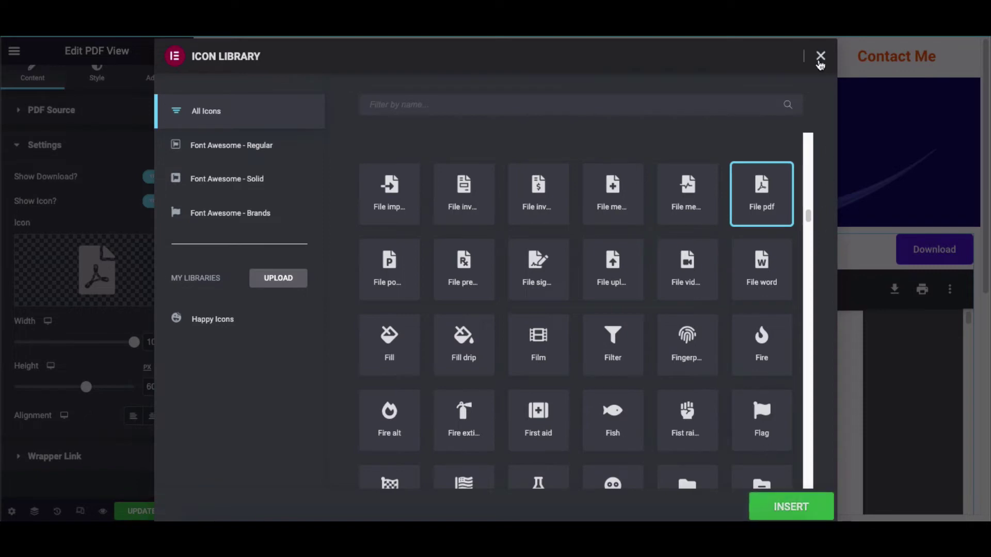
pyautogui.click(820, 55)
# Adjust the viewer width, ending at full width of 100
pyautogui.click(170, 296)
pyautogui.click(170, 296)
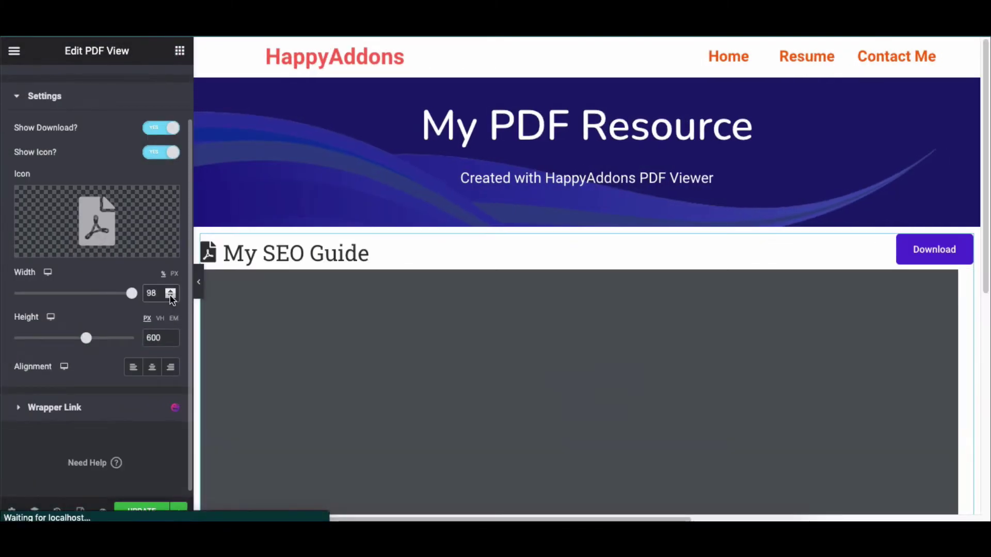
pyautogui.click(170, 296)
pyautogui.click(170, 296)
pyautogui.click(170, 297)
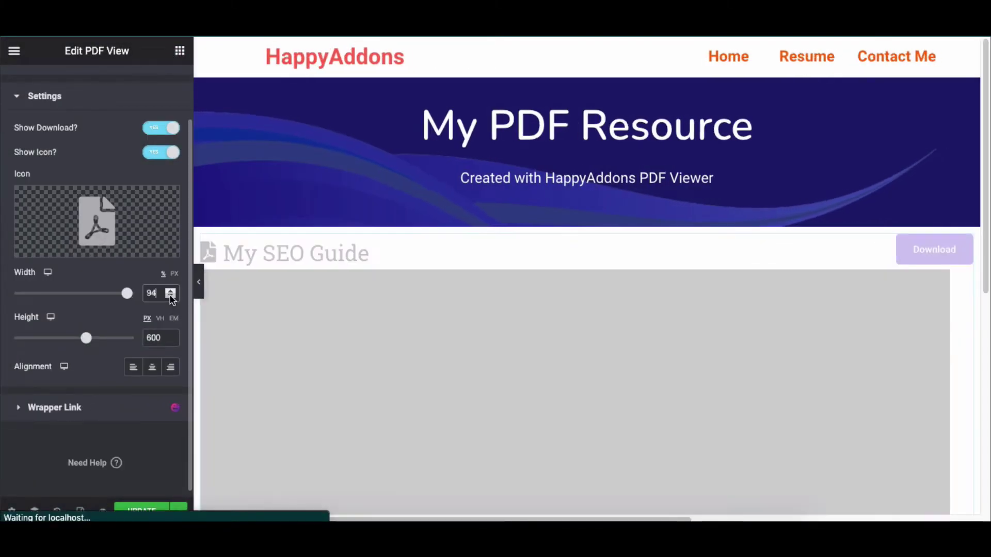
pyautogui.click(170, 297)
pyautogui.moveTo(127, 293); pyautogui.dragTo(135, 293)
# Set the viewer height to 600 px and keep it centre-aligned
pyautogui.scroll(-1, 162, 326)
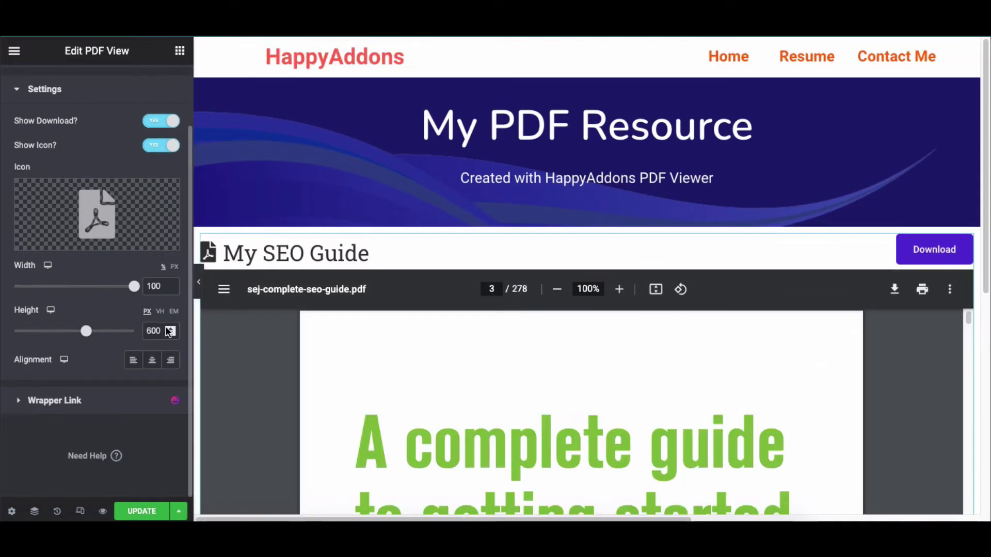
pyautogui.click(170, 330)
pyautogui.click(170, 330)
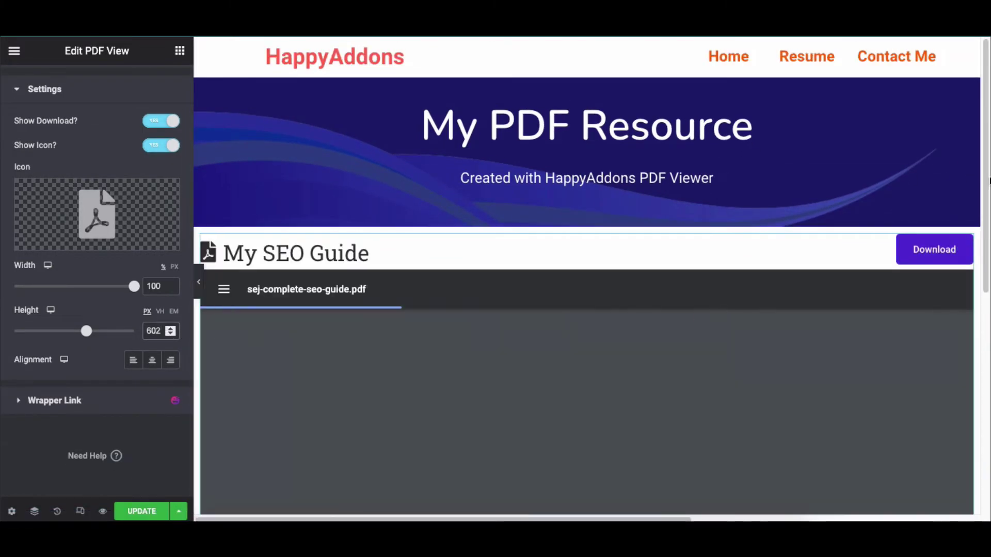
pyautogui.scroll(-4, 984, 136)
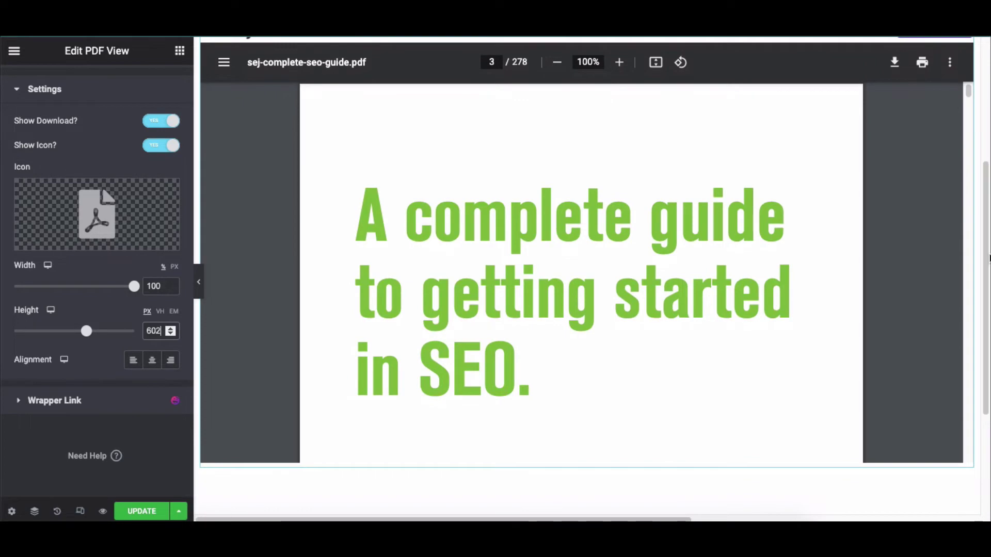
pyautogui.click(170, 334)
pyautogui.click(171, 333)
pyautogui.click(170, 360)
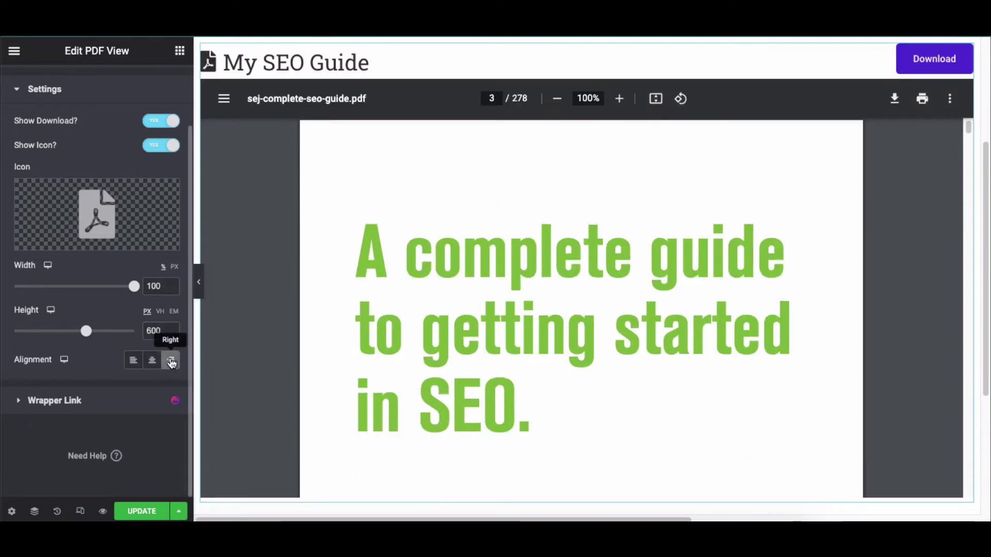
pyautogui.click(152, 361)
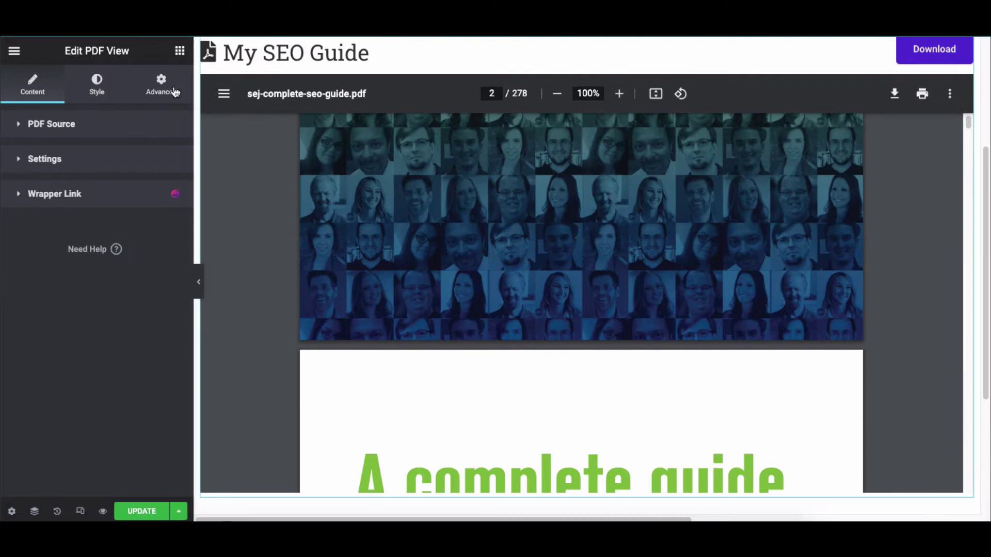
# Open the Title style settings, trying a red text colour and then clearing it
pyautogui.click(93, 87)
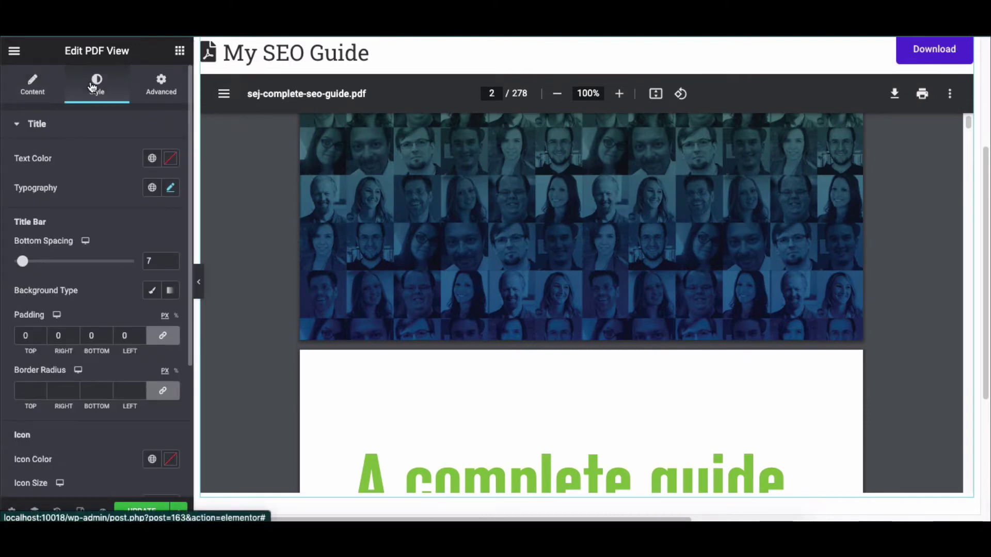
pyautogui.click(76, 127)
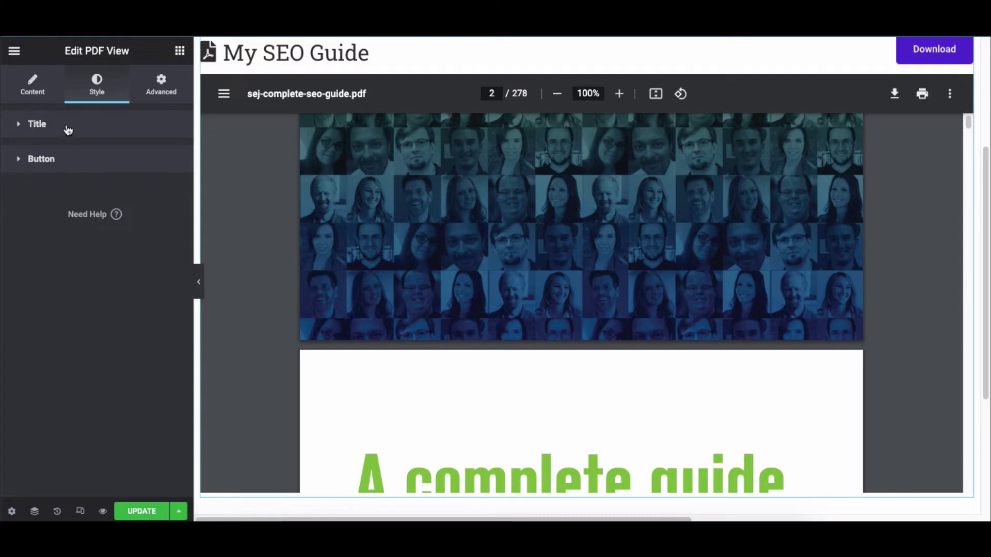
pyautogui.click(67, 130)
pyautogui.click(169, 164)
pyautogui.click(181, 322)
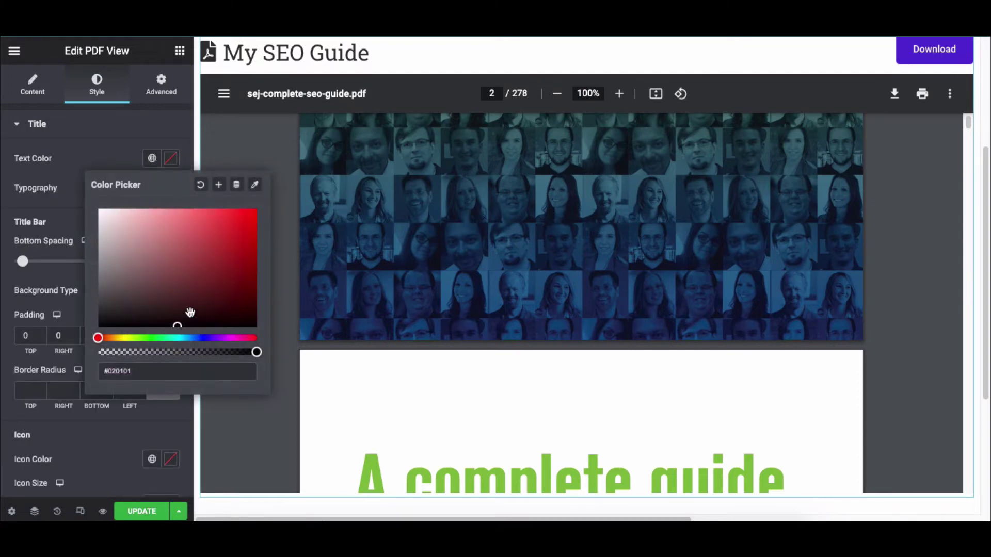
pyautogui.click(241, 216)
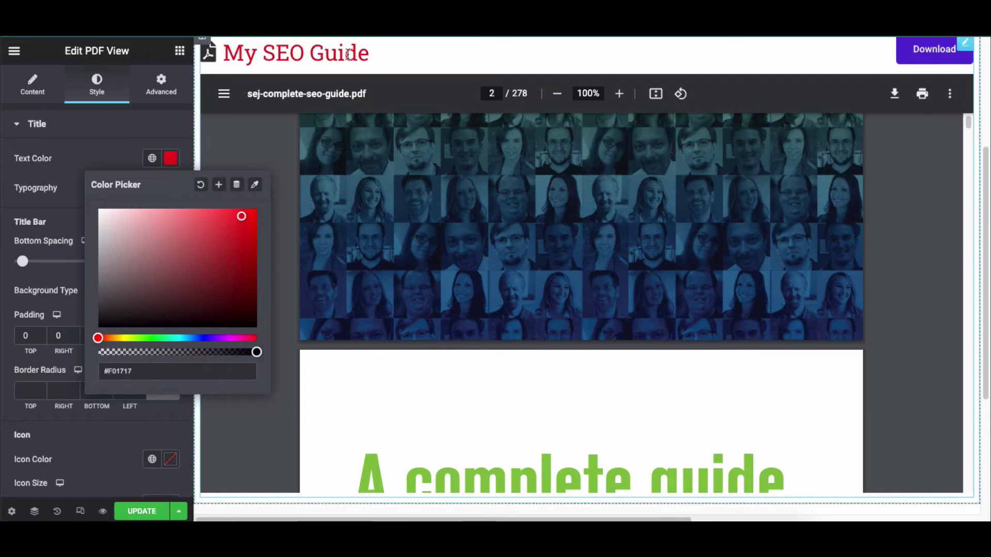
pyautogui.click(200, 185)
pyautogui.click(113, 155)
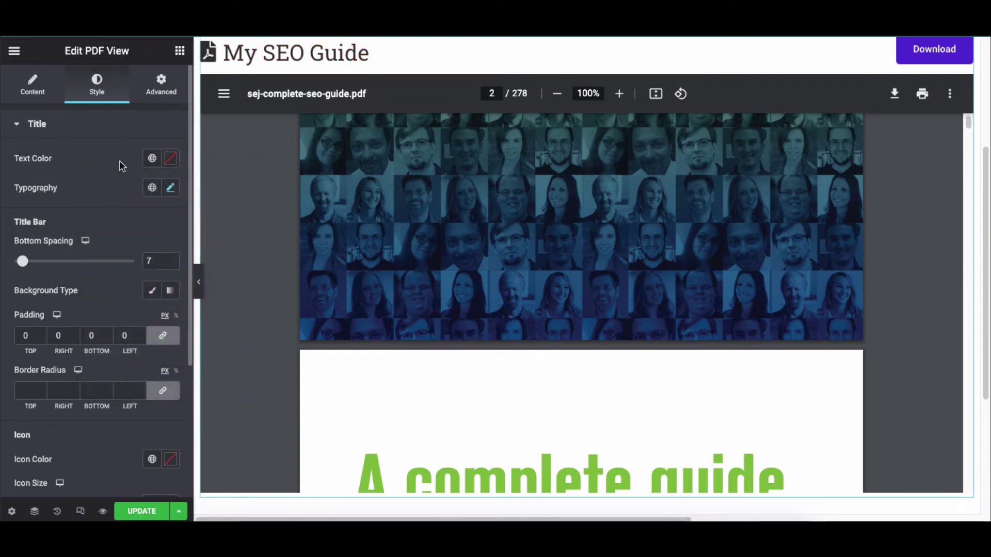
# Set the title typography to 27 px, weight 500 and Normal style
pyautogui.click(171, 189)
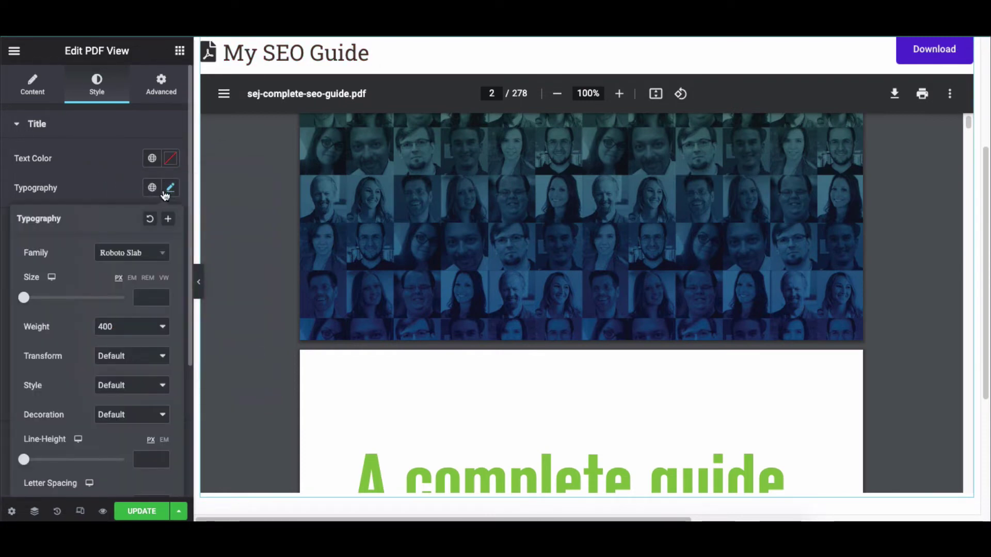
pyautogui.scroll(-1, 93, 279)
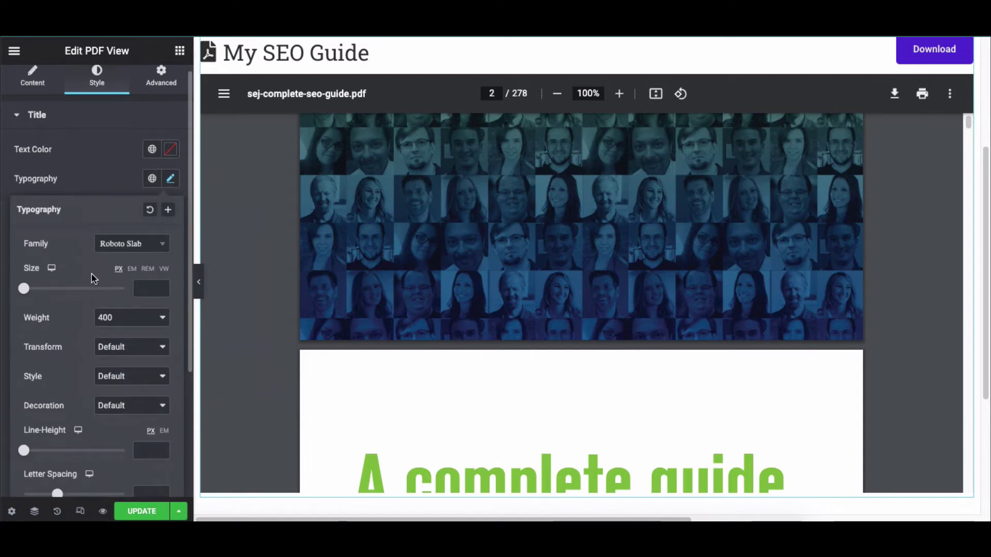
pyautogui.scroll(1, 93, 279)
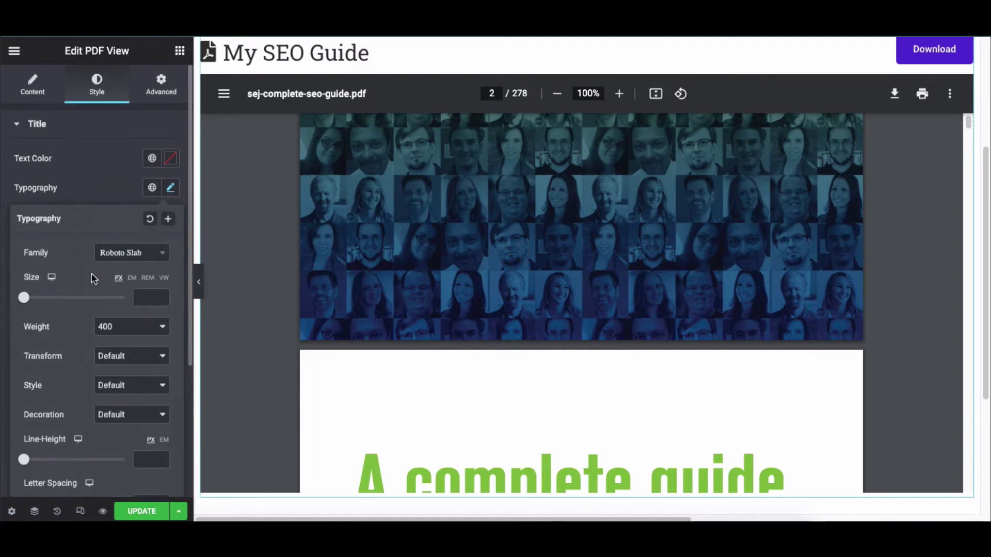
pyautogui.moveTo(24, 298); pyautogui.dragTo(36, 298)
pyautogui.click(129, 324)
pyautogui.click(123, 336)
pyautogui.click(122, 358)
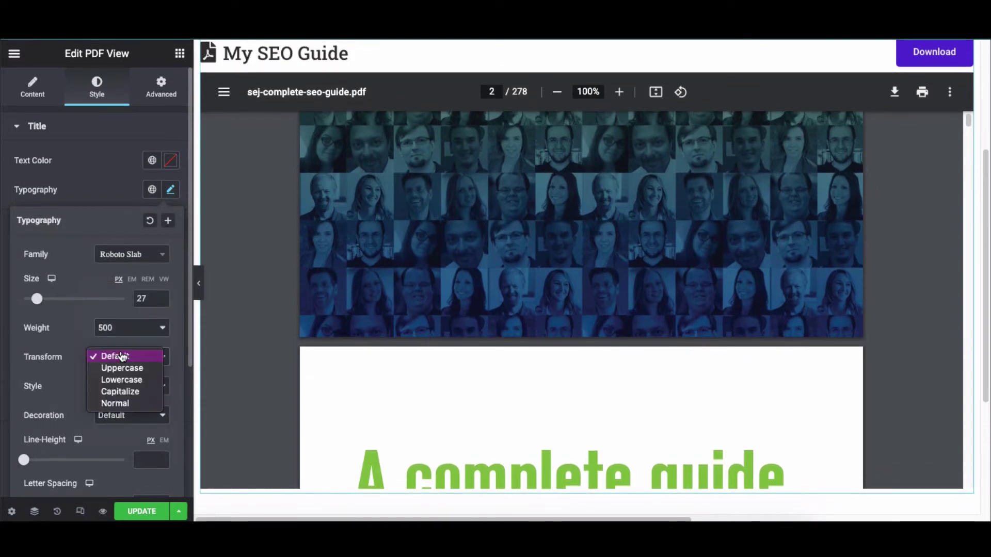
pyautogui.click(112, 360)
pyautogui.click(116, 386)
pyautogui.click(126, 397)
# Give the title line height 1 and letter spacing -0.8, leaving decoration default
pyautogui.click(126, 415)
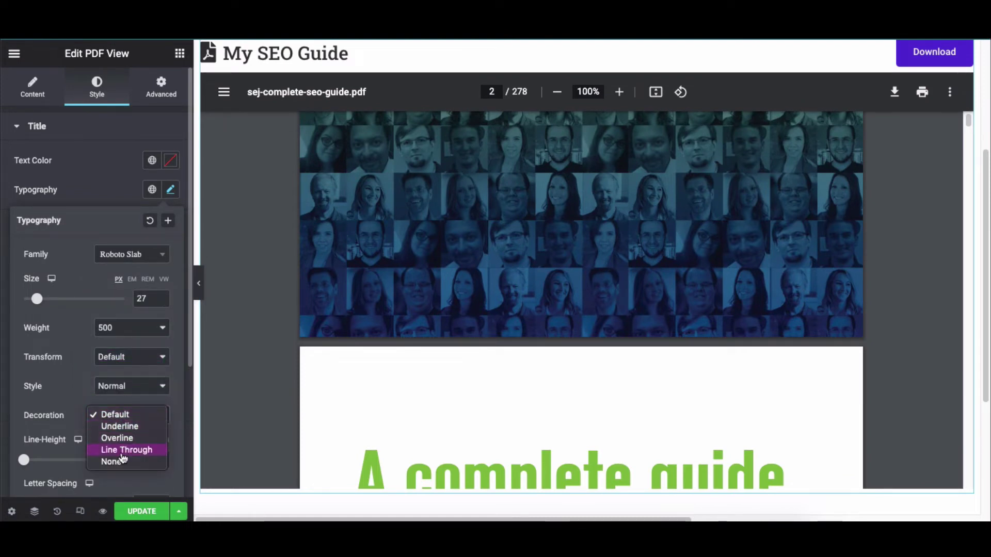
pyautogui.click(86, 399)
pyautogui.scroll(-1, 22, 395)
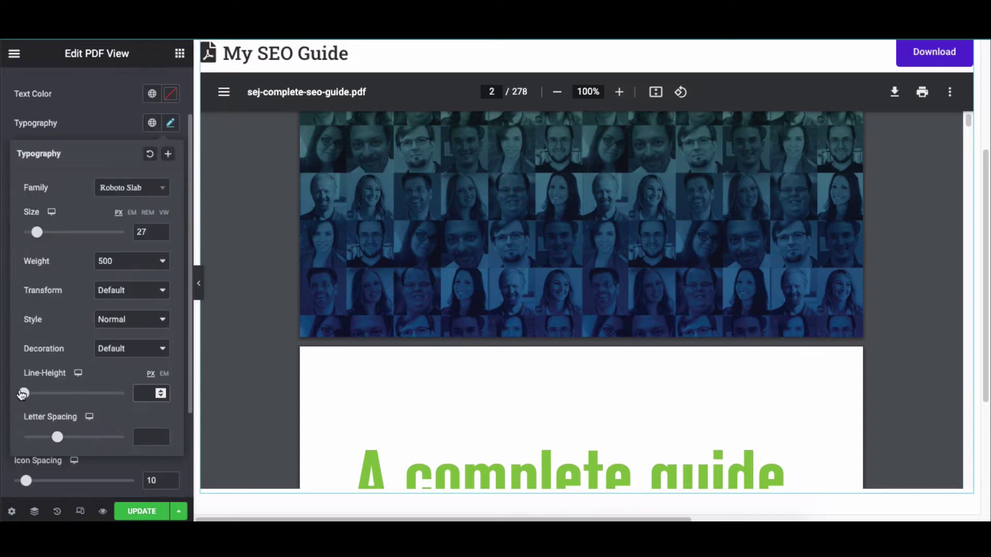
pyautogui.moveTo(30, 395); pyautogui.dragTo(40, 396)
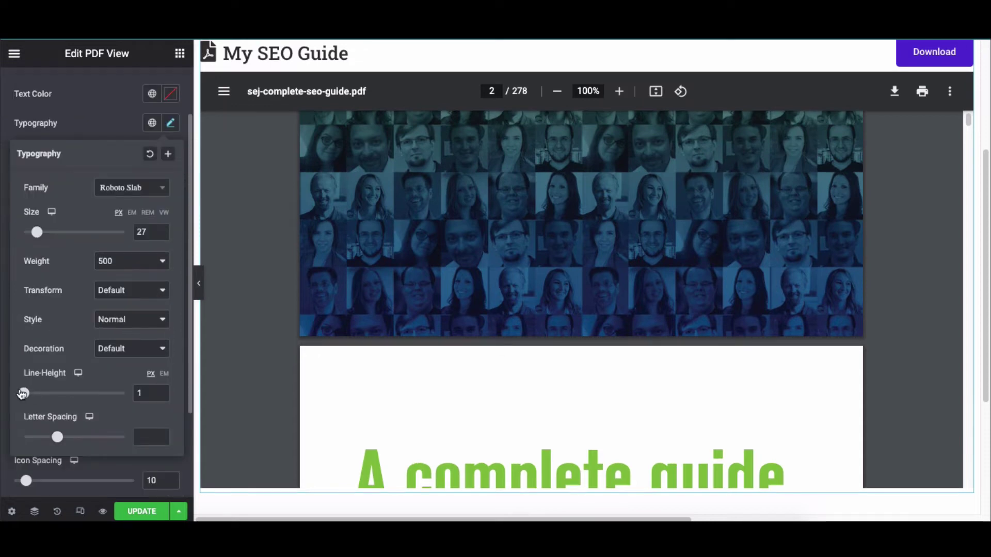
pyautogui.moveTo(57, 436); pyautogui.dragTo(52, 437)
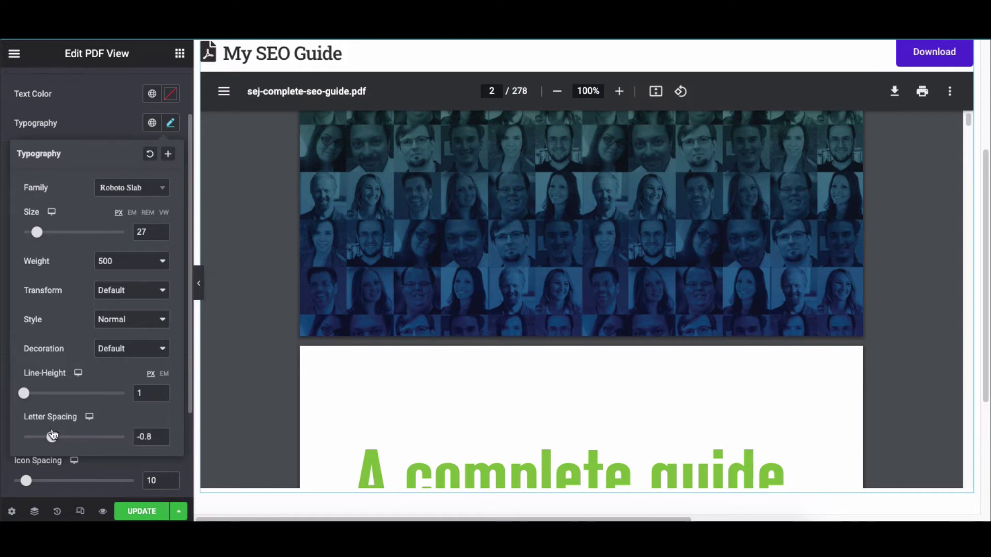
pyautogui.click(392, 52)
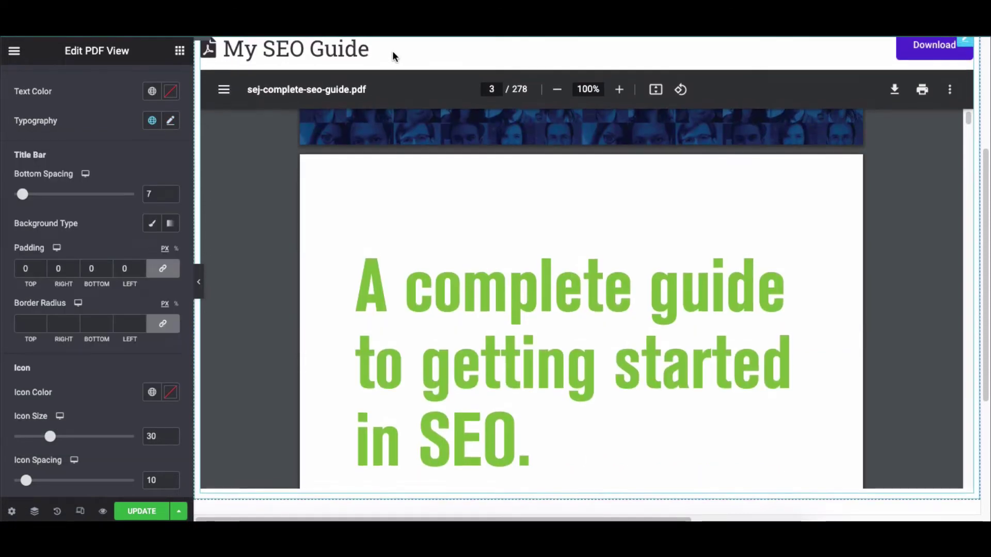
# Set title bar bottom spacing to 5 and a classic background of the woman-at-desk photo
pyautogui.moveTo(27, 198)
pyautogui.mouseDown()
pyautogui.moveTo(62, 198)
pyautogui.moveTo(23, 195)
pyautogui.mouseUp()
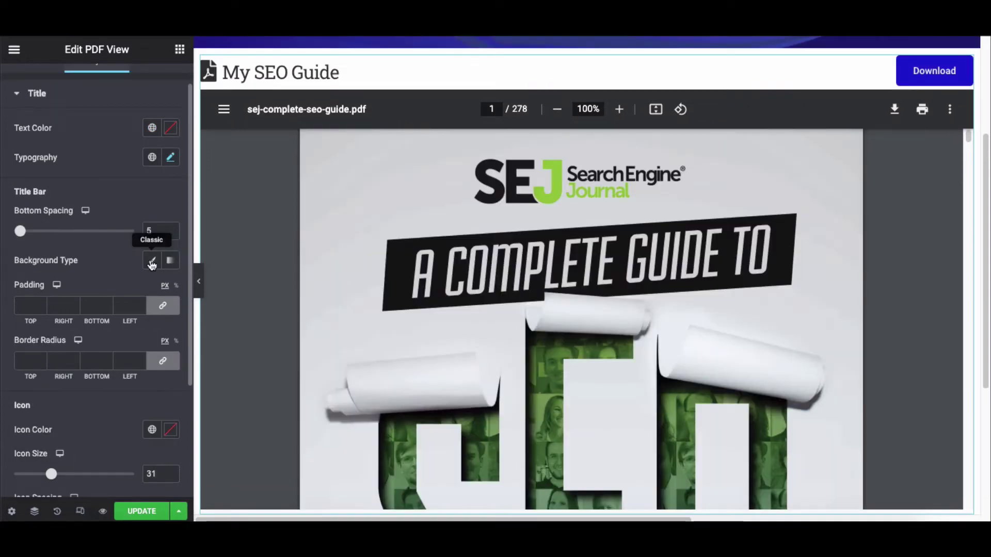
pyautogui.click(152, 265)
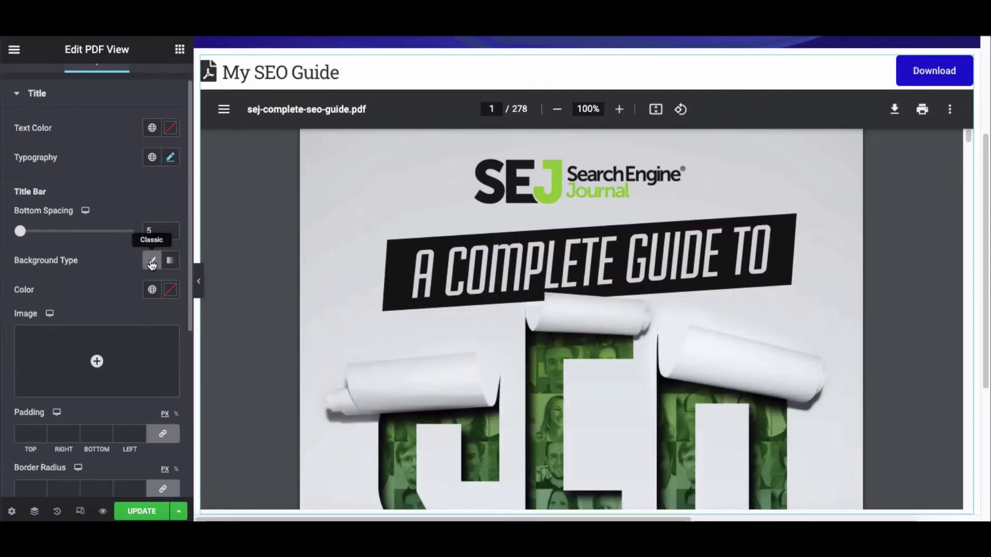
pyautogui.scroll(-1, 152, 264)
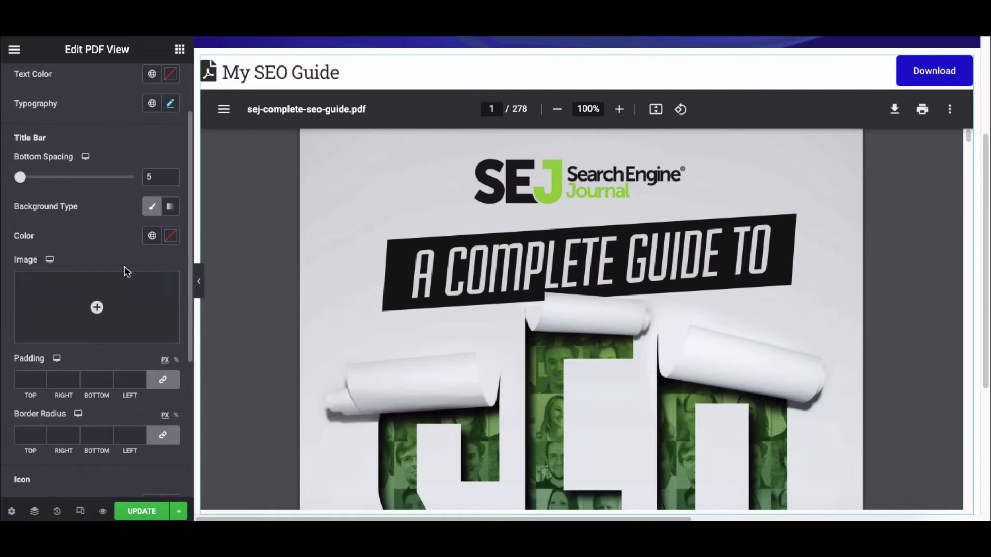
pyautogui.click(121, 293)
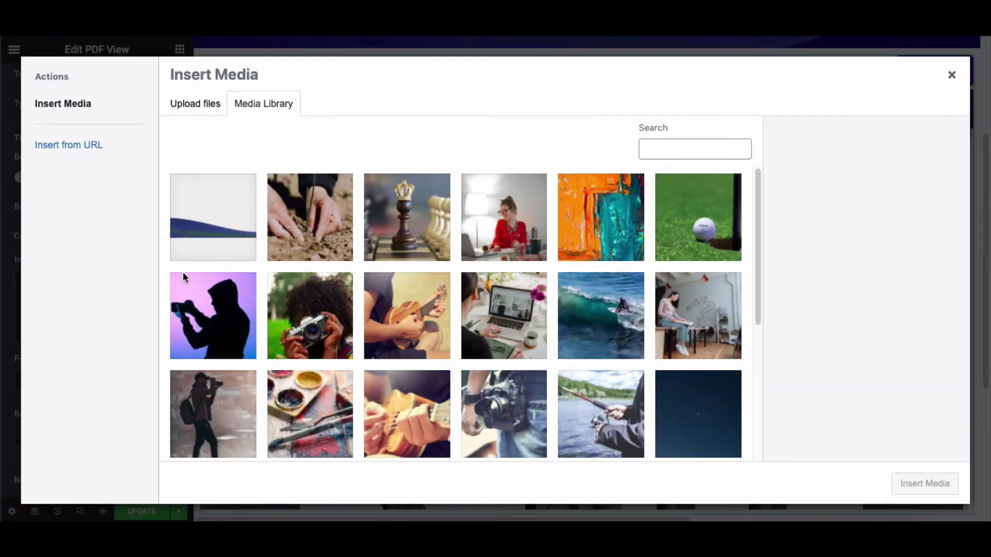
pyautogui.click(489, 223)
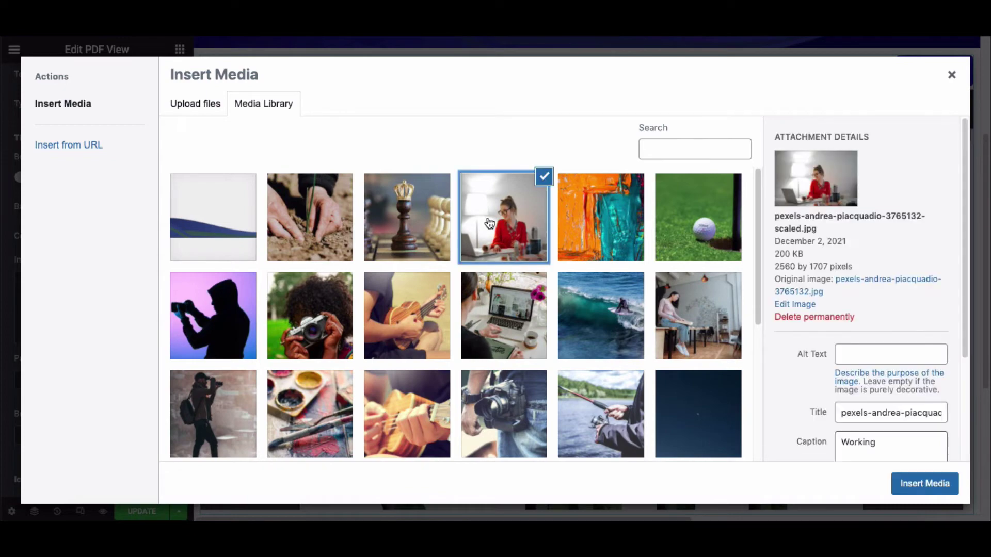
pyautogui.click(926, 484)
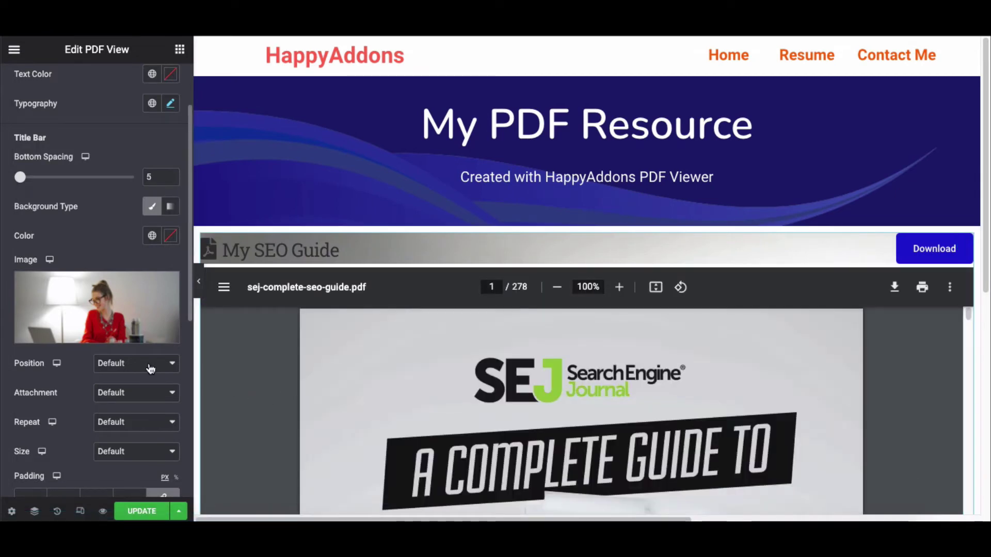
pyautogui.click(151, 366)
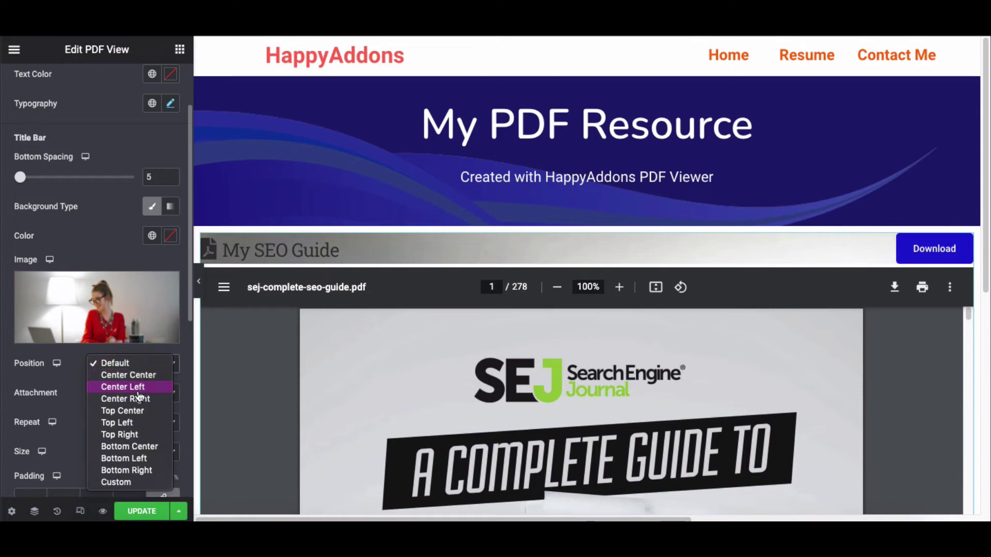
# Set the title bar background to Center Right, Scroll attachment, with Default repeat and size
pyautogui.press('Escape')
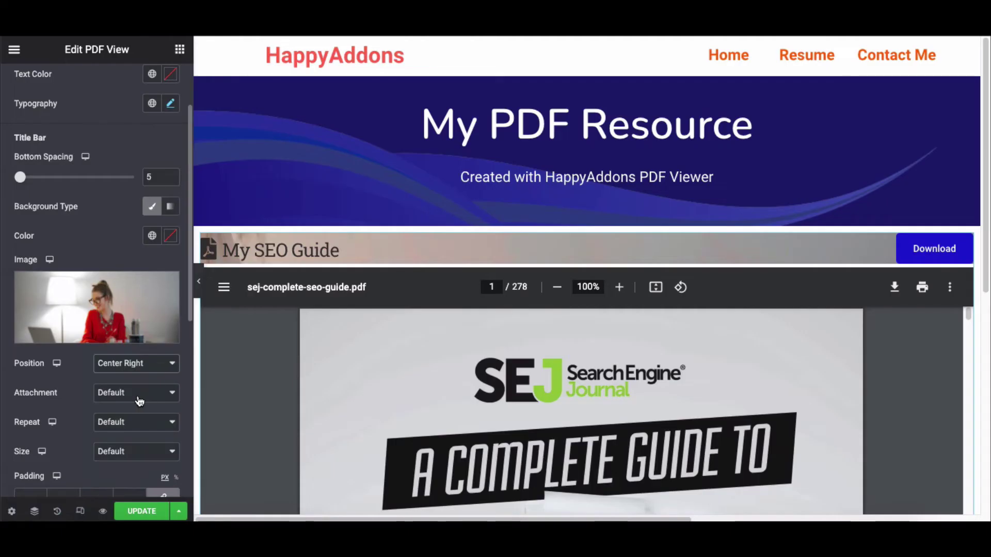
pyautogui.click(129, 395)
pyautogui.click(127, 406)
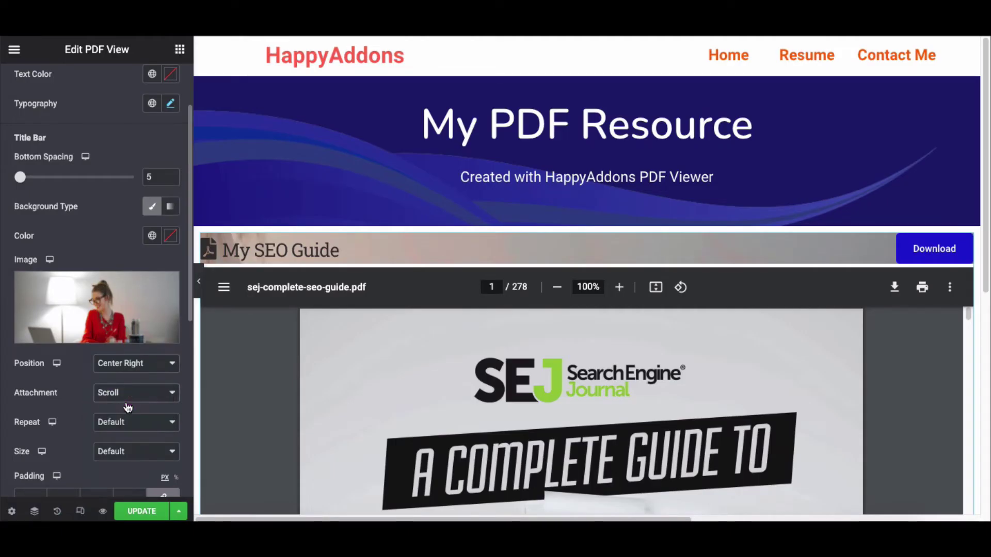
pyautogui.scroll(-1, 123, 408)
pyautogui.click(129, 378)
pyautogui.click(73, 395)
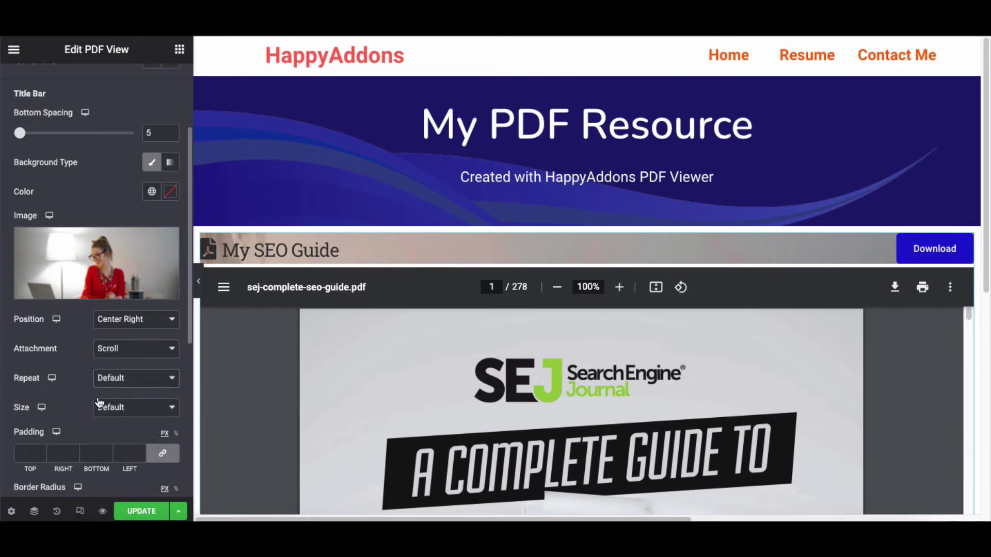
pyautogui.click(115, 408)
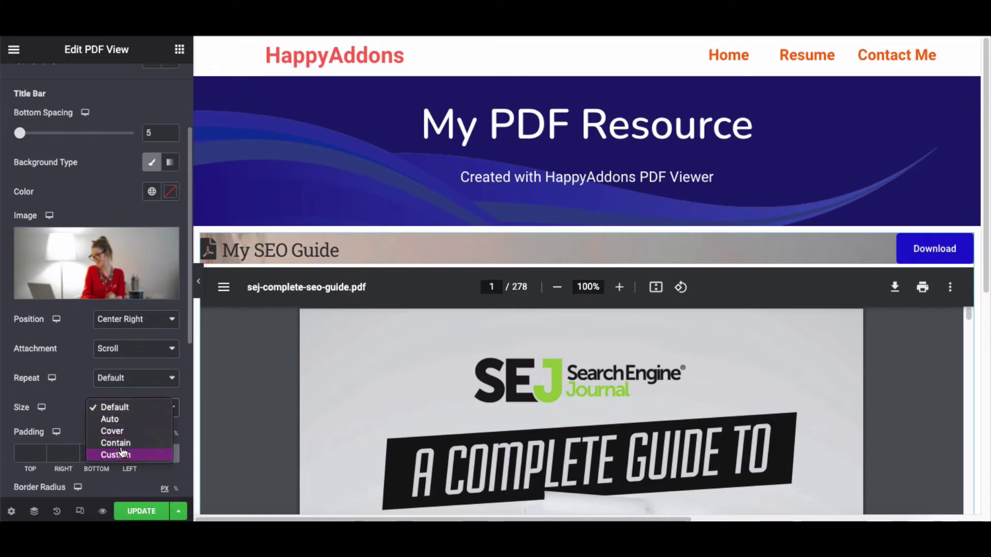
pyautogui.click(80, 388)
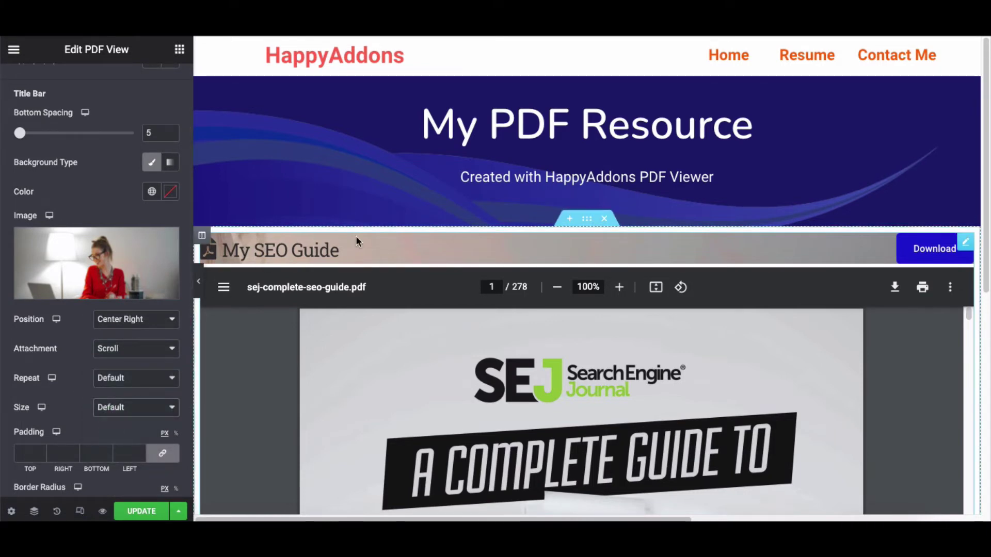